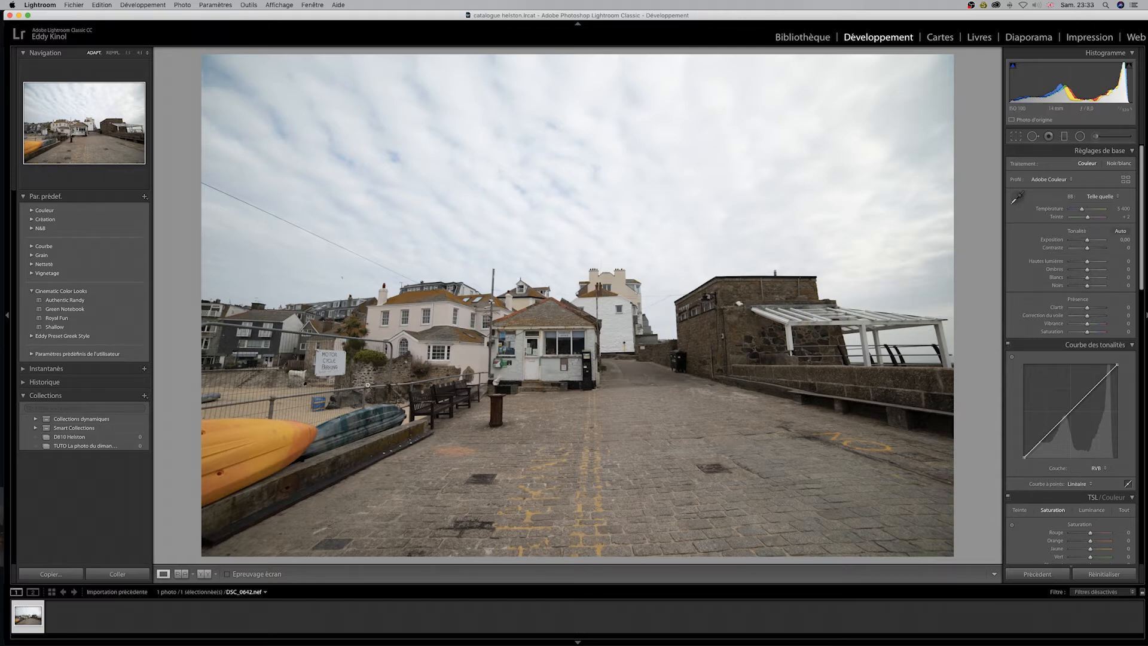
# Enable chromatic aberration removal (Supprimer l'aberration chromatique) and the lens correction profile (Activer le profil de correction) for the photo
pyautogui.scroll(-15, 1099, 438)
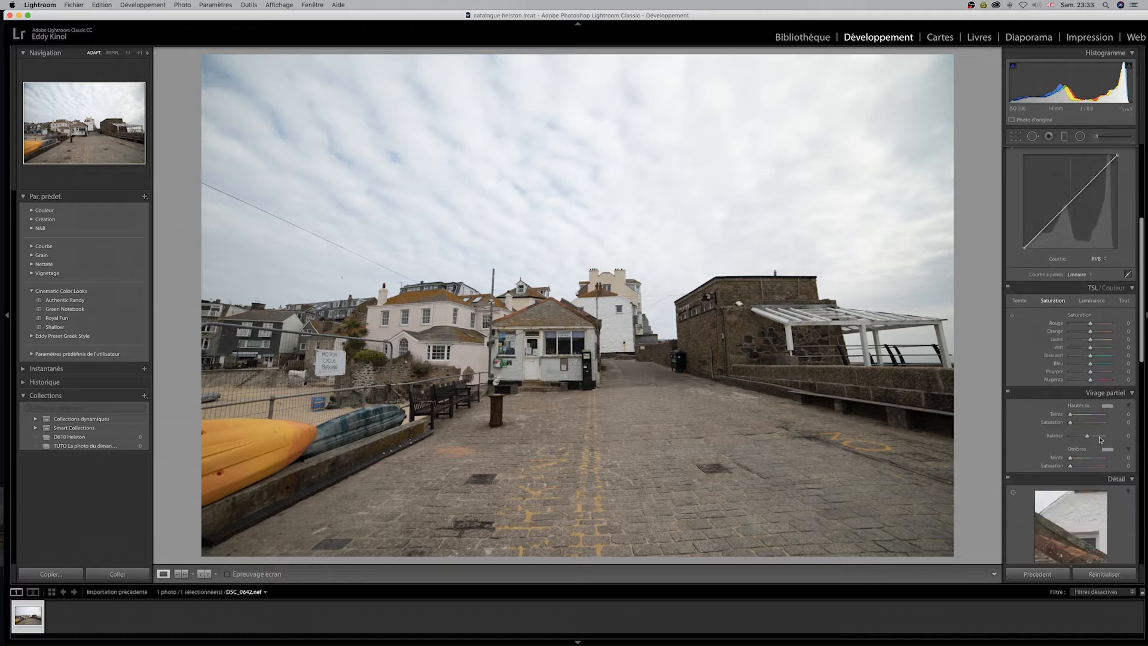
pyautogui.scroll(-5, 1099, 438)
pyautogui.click(1042, 244)
pyautogui.click(1035, 252)
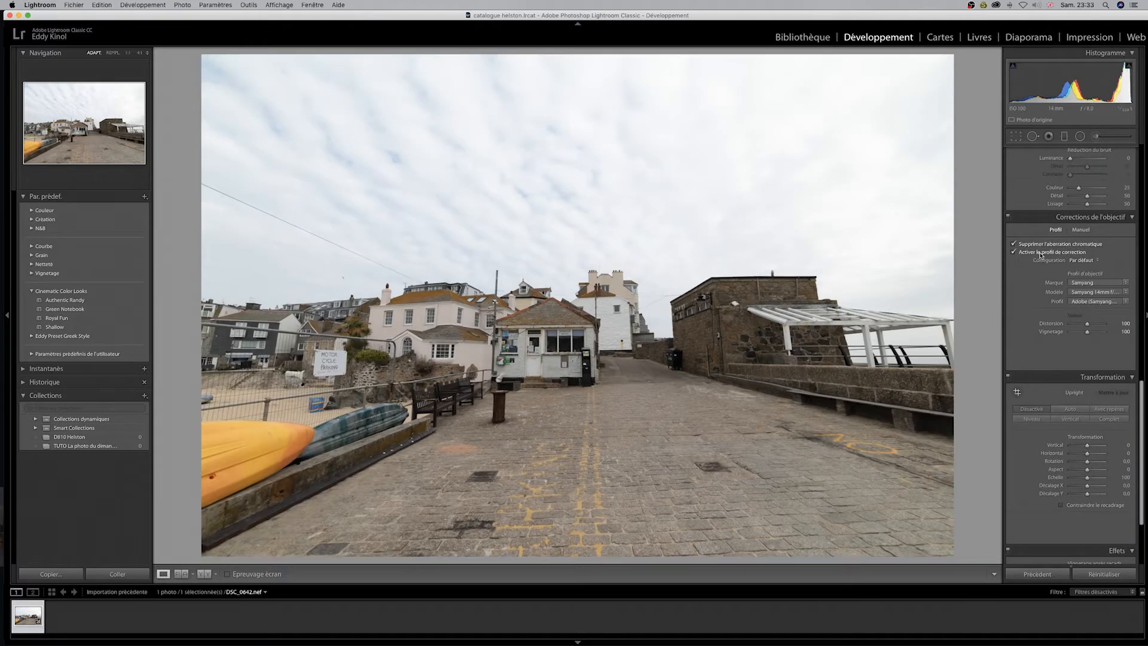
# Start guided Upright correction and place two horizontal guides, along the kiosk's eaves and along its base
pyautogui.scroll(3, 1080, 299)
pyautogui.scroll(4, 1080, 299)
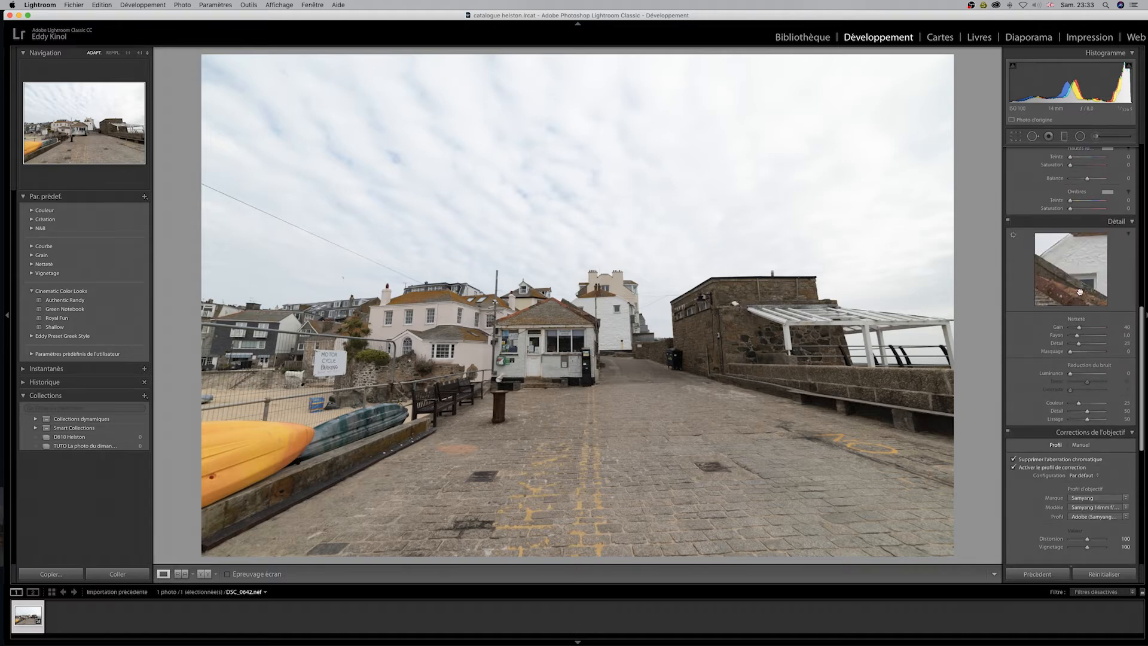
pyautogui.scroll(-10, 1079, 292)
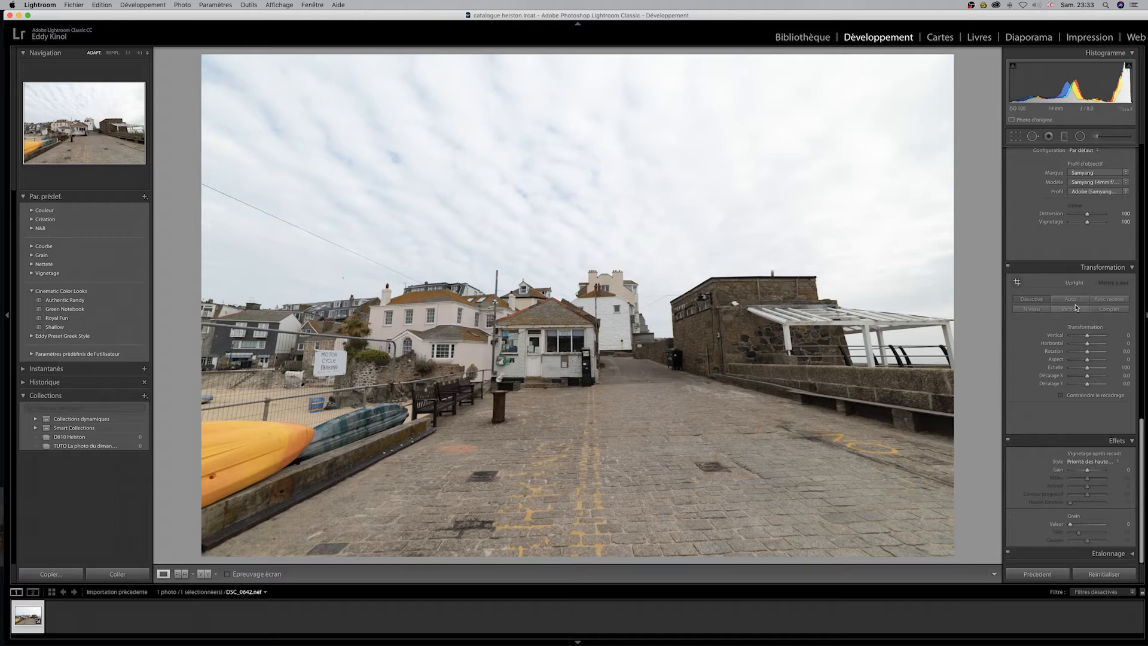
pyautogui.click(1017, 282)
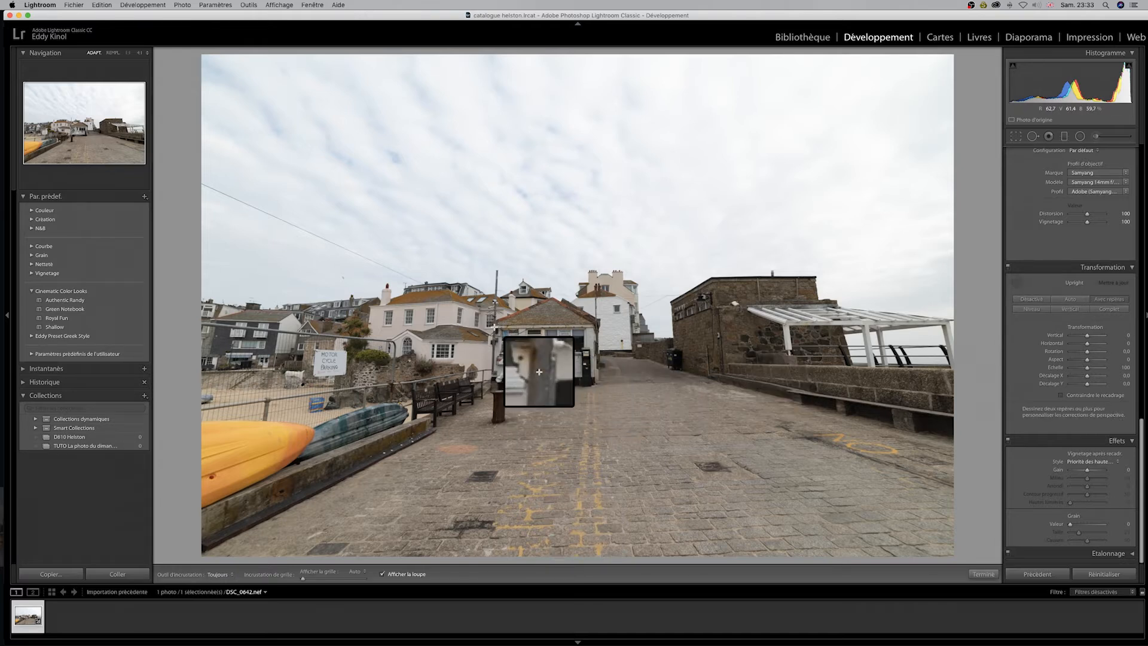
pyautogui.moveTo(495, 326); pyautogui.dragTo(596, 324)
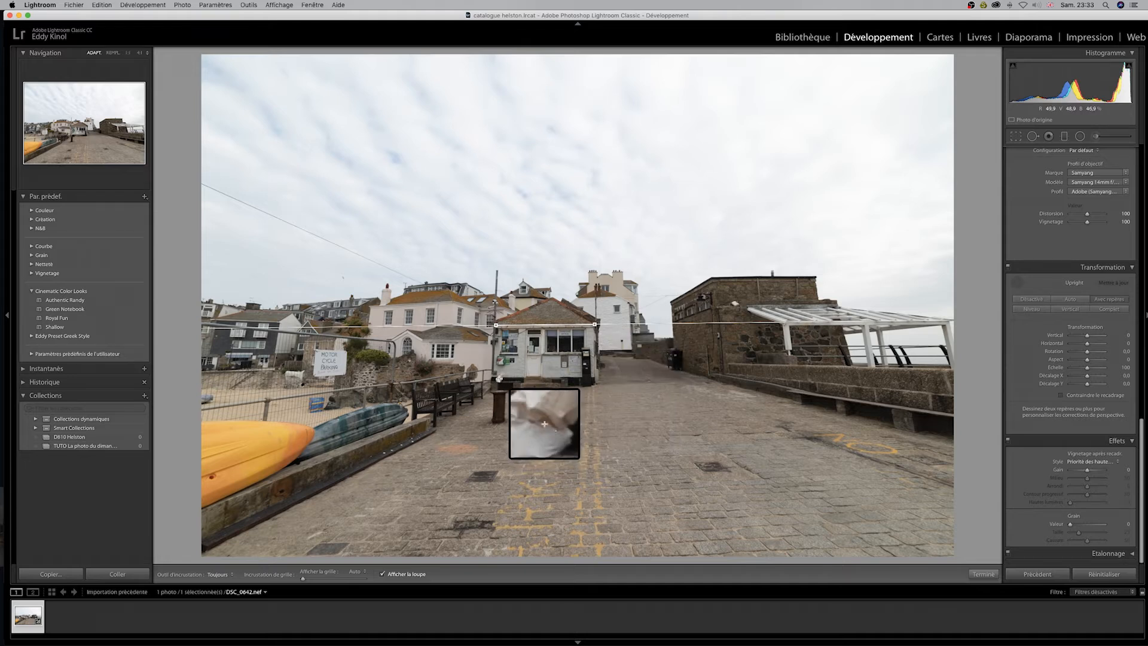
pyautogui.moveTo(492, 377); pyautogui.dragTo(601, 376)
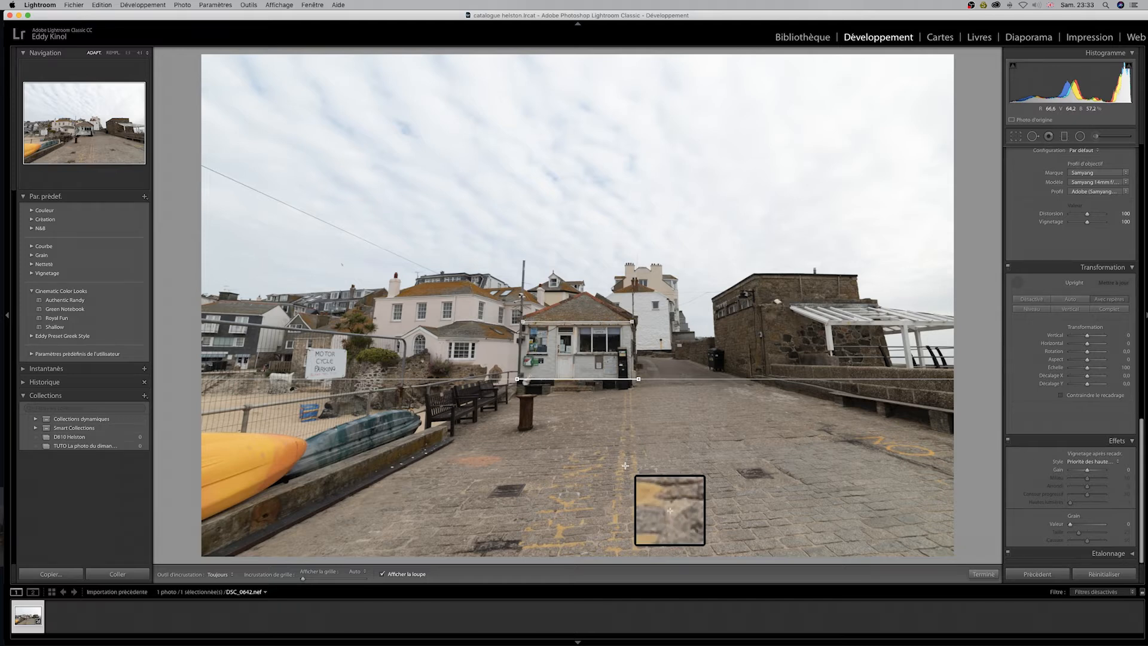
# Add vertical Upright guides along both side walls of the kiosk, finish the correction and compare the photo before and after
pyautogui.moveTo(631, 386); pyautogui.dragTo(632, 313)
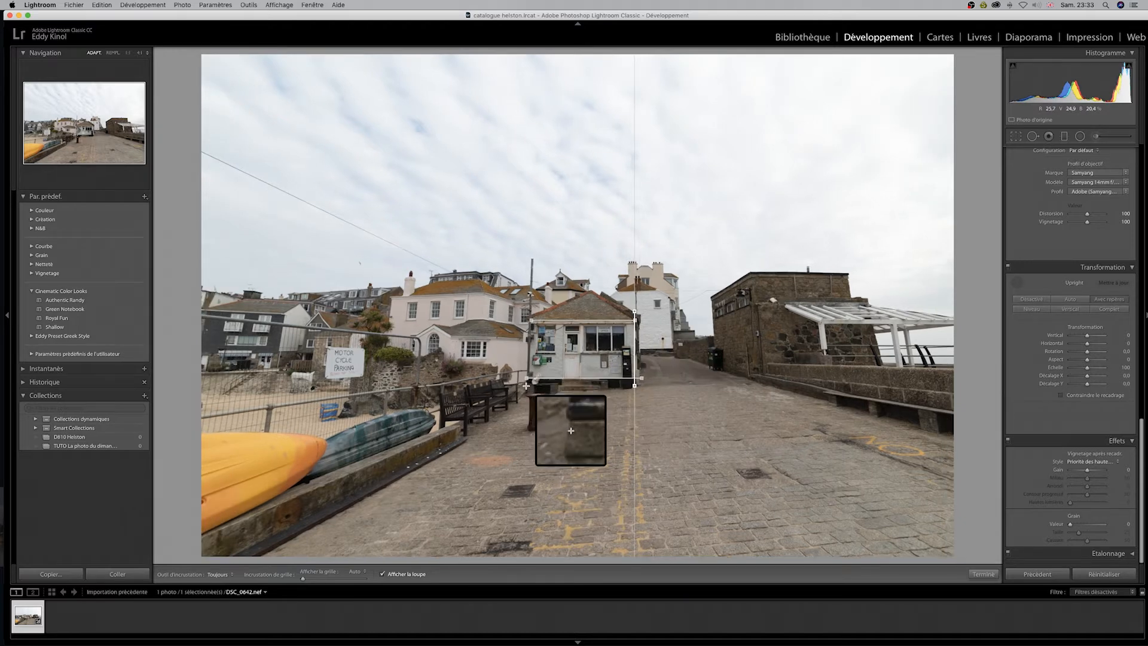
pyautogui.moveTo(526, 386); pyautogui.dragTo(530, 313)
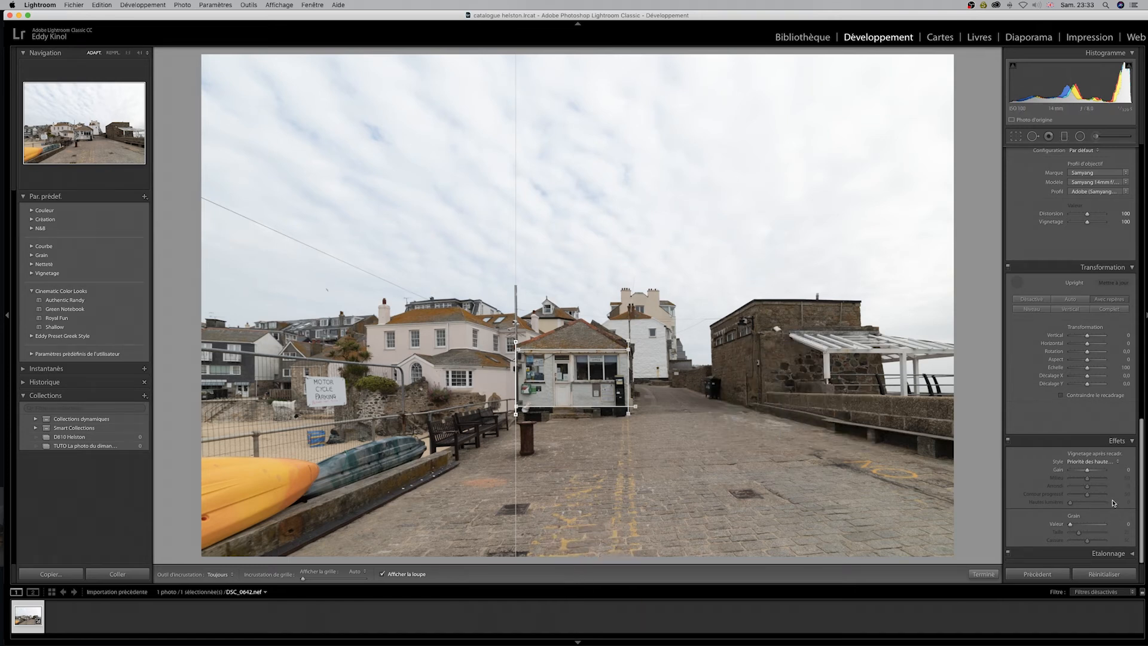
pyautogui.scroll(5, 1078, 299)
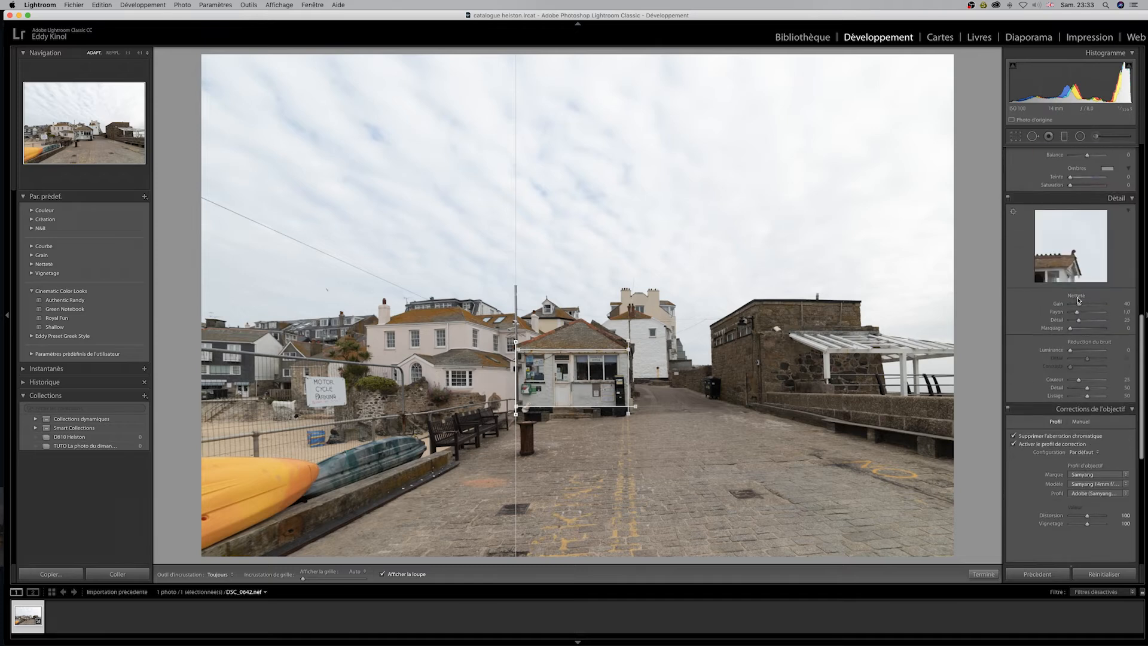
pyautogui.scroll(-5, 1078, 299)
pyautogui.click(1019, 285)
pyautogui.press('\\')
pyautogui.press('\\')
pyautogui.press('\\')
pyautogui.press('\\')
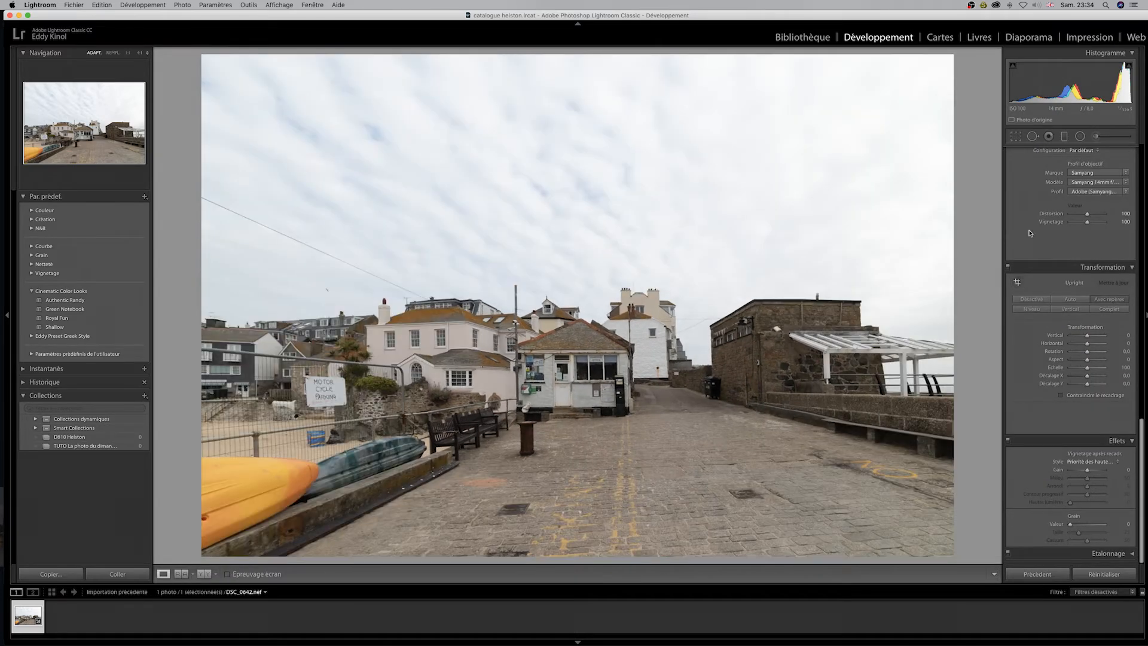
# Set Hautes lumières to −92, Ombres to +59, Blancs to +14, Noirs to −22, Clarté to +40 and Contraste to +17
pyautogui.scroll(15, 1089, 326)
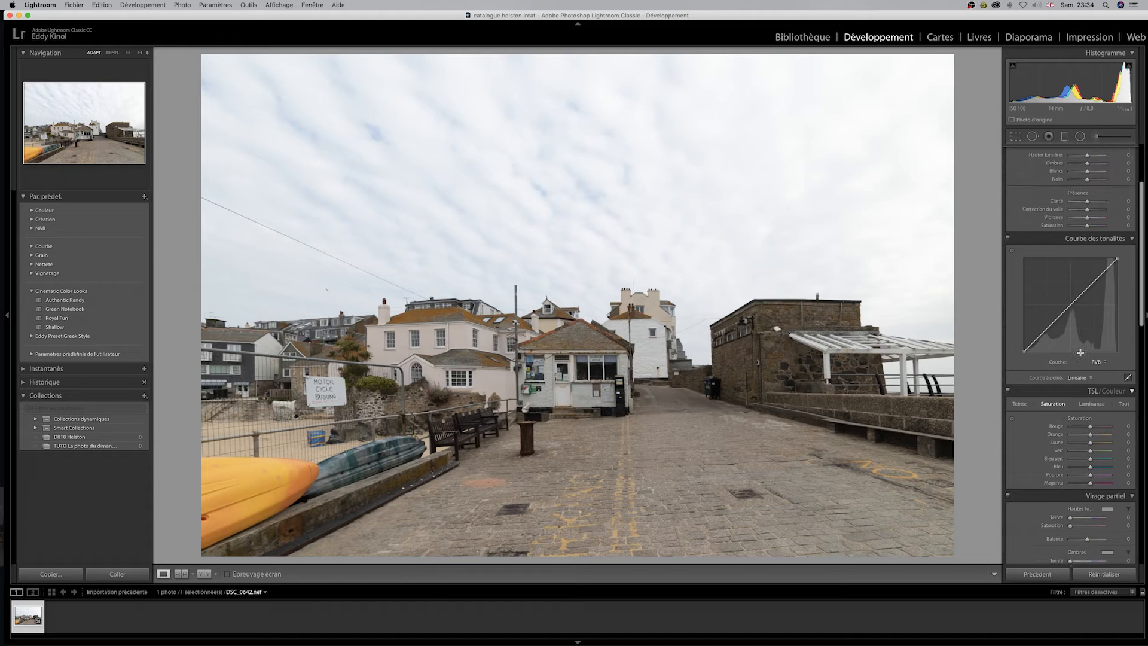
pyautogui.scroll(3, 1063, 343)
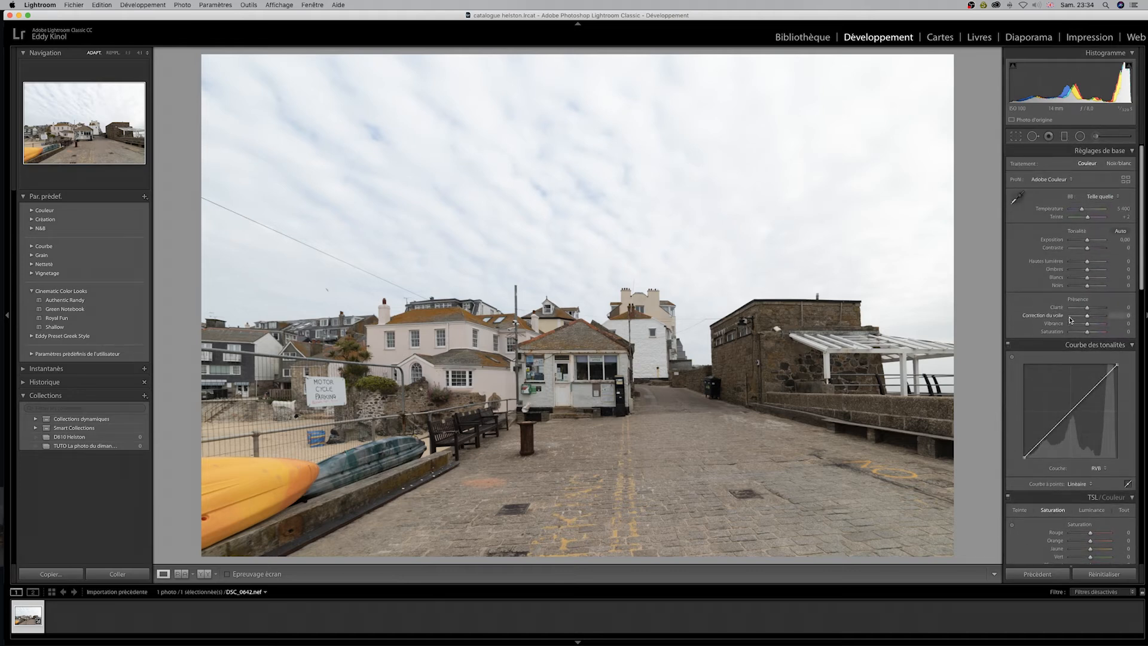
pyautogui.moveTo(1087, 263); pyautogui.dragTo(1071, 263)
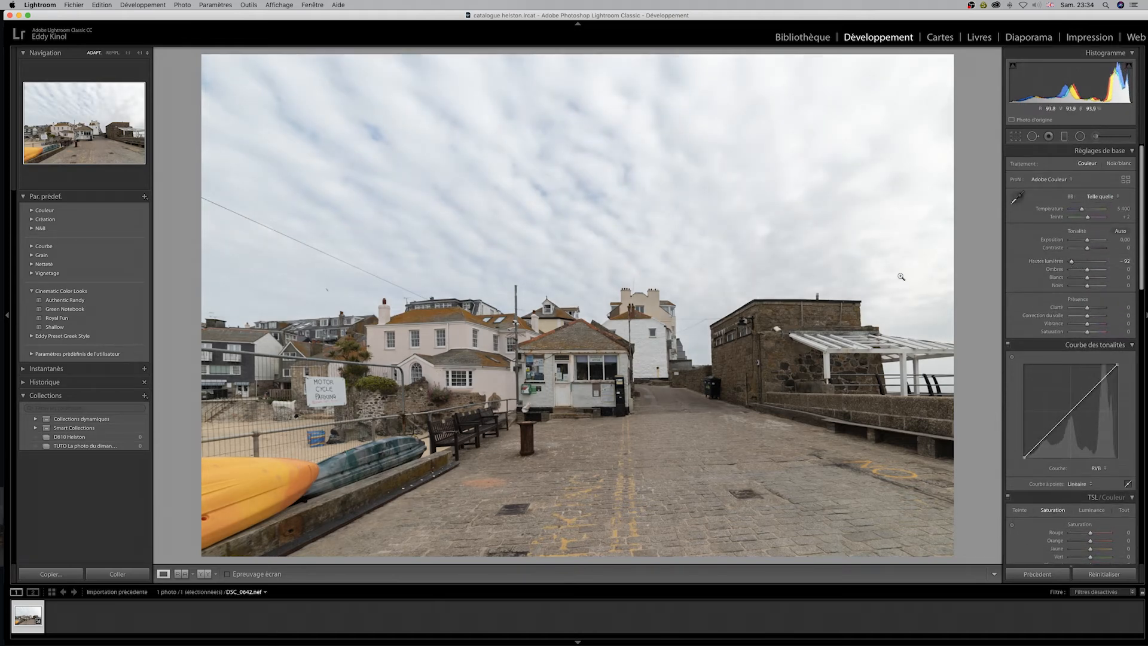
pyautogui.moveTo(1089, 273); pyautogui.dragTo(1084, 288)
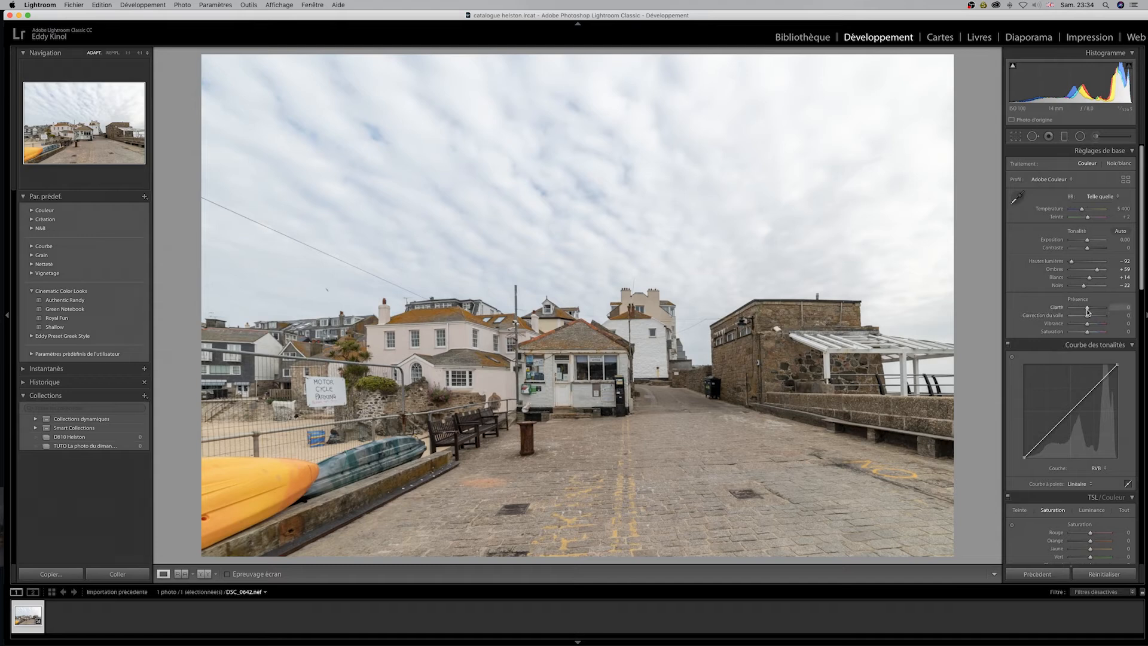
pyautogui.moveTo(1088, 311); pyautogui.dragTo(1095, 311)
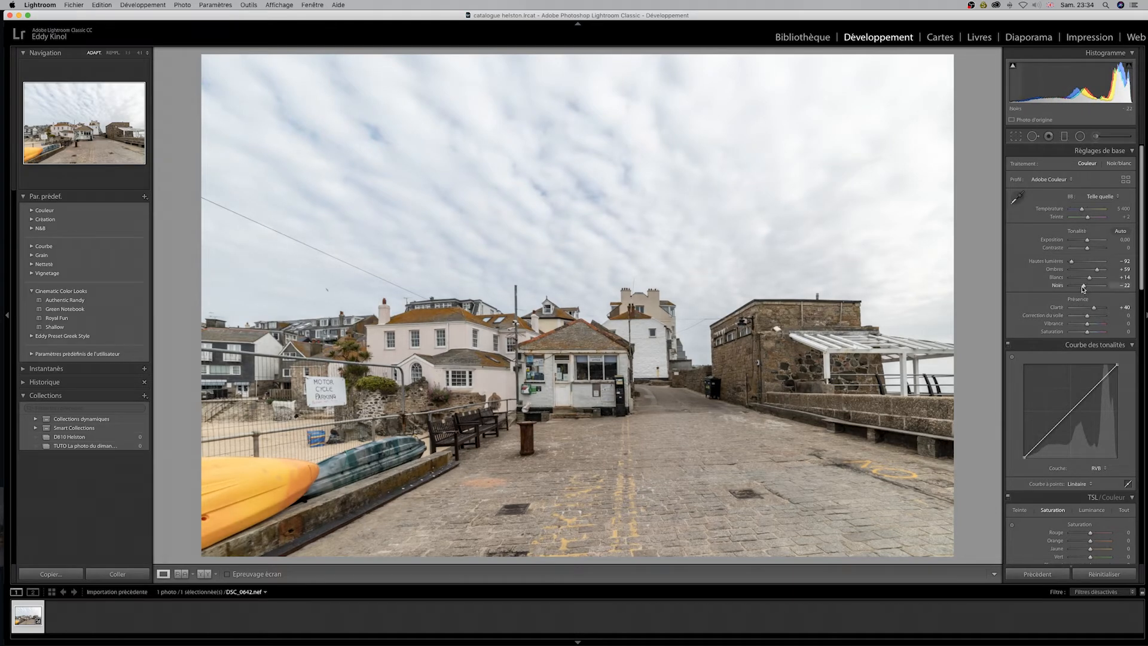
pyautogui.moveTo(1090, 250); pyautogui.dragTo(1092, 250)
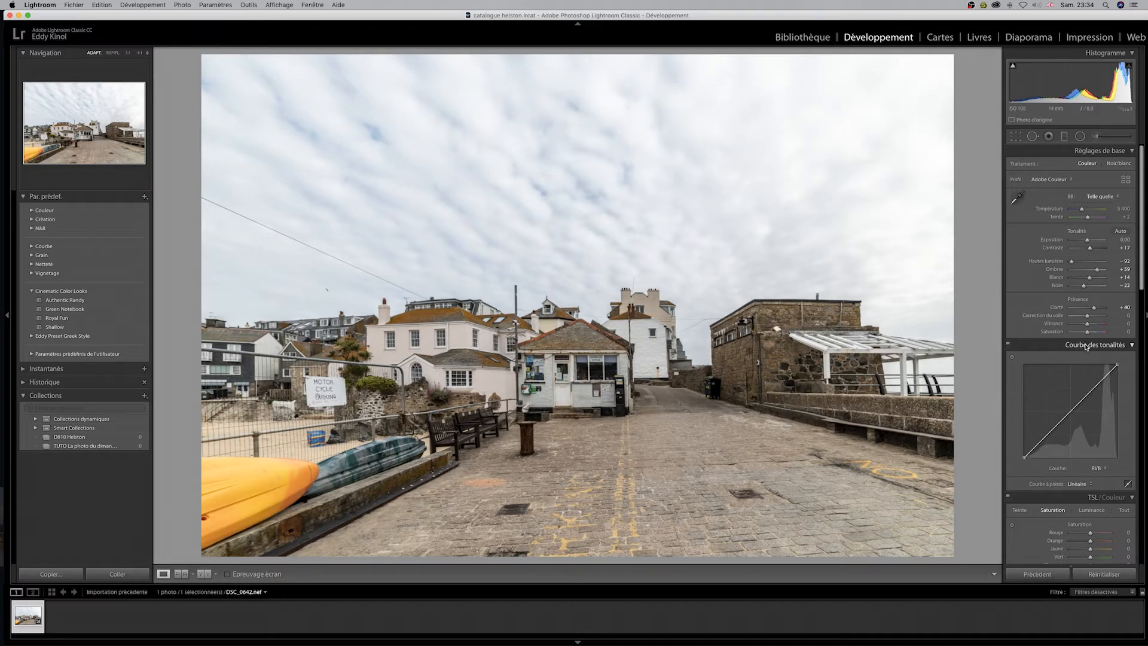
# Set Saturation to −65 and Vibrance to +43, and cool the white balance to Température 3572 with Teinte +7
pyautogui.moveTo(1084, 333); pyautogui.dragTo(1077, 335)
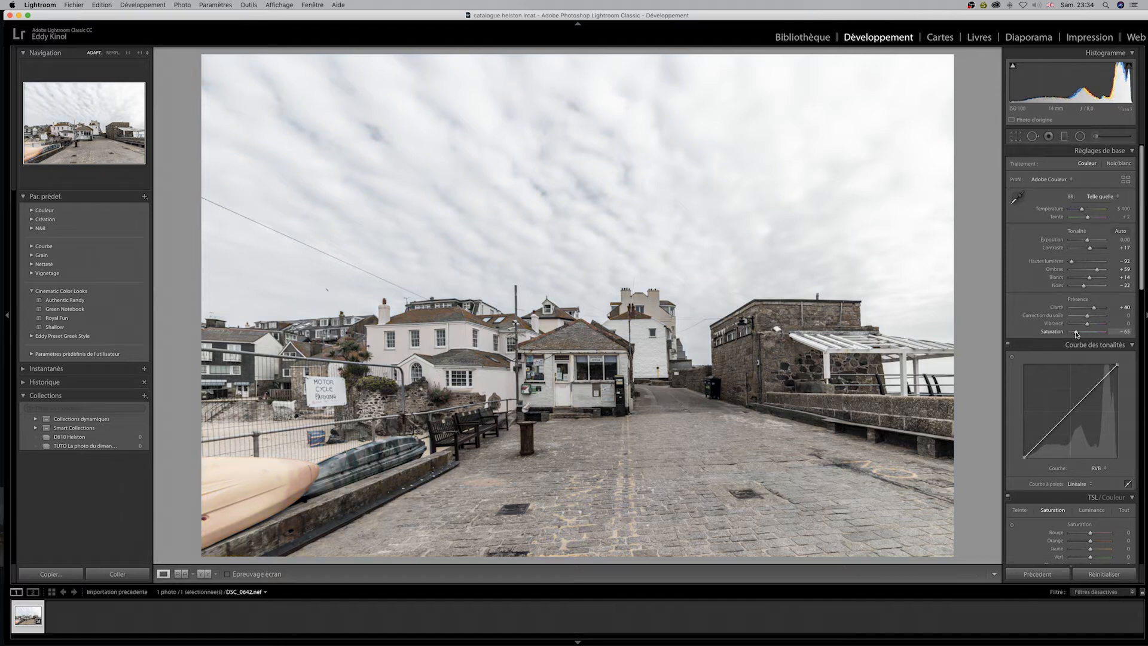
pyautogui.moveTo(1089, 327); pyautogui.dragTo(1094, 328)
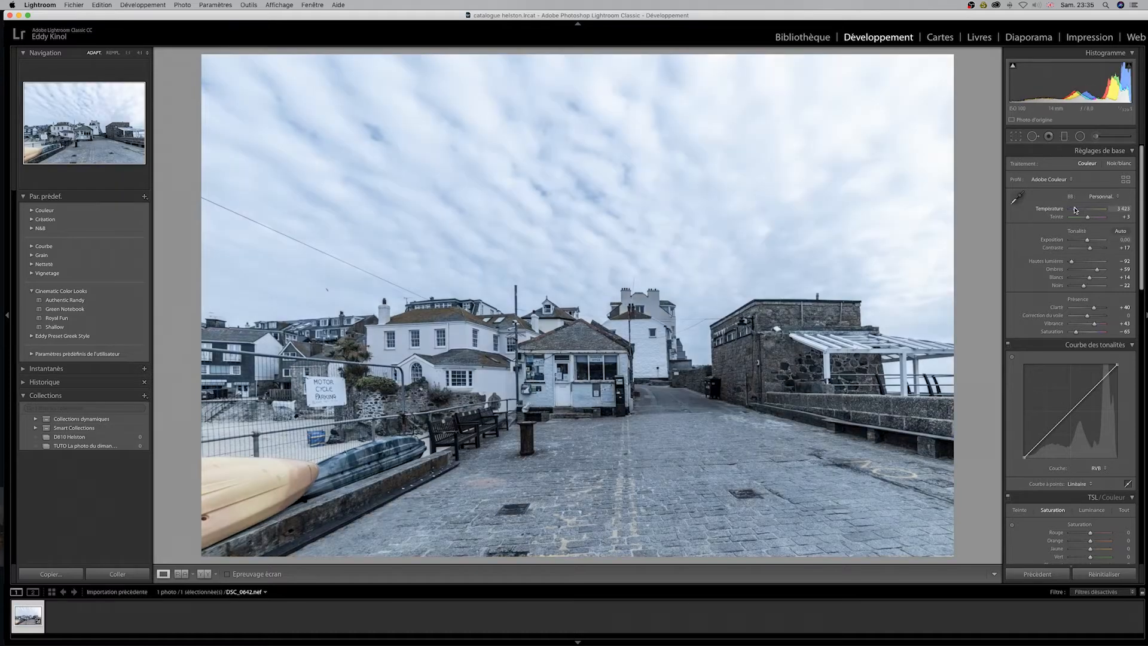
pyautogui.moveTo(1082, 209); pyautogui.dragTo(1076, 210)
# Lower the midtones of the blue channel's tone curve with a point at about 56.5 / 42.7 %
pyautogui.scroll(-5, 1071, 388)
pyautogui.click(1096, 345)
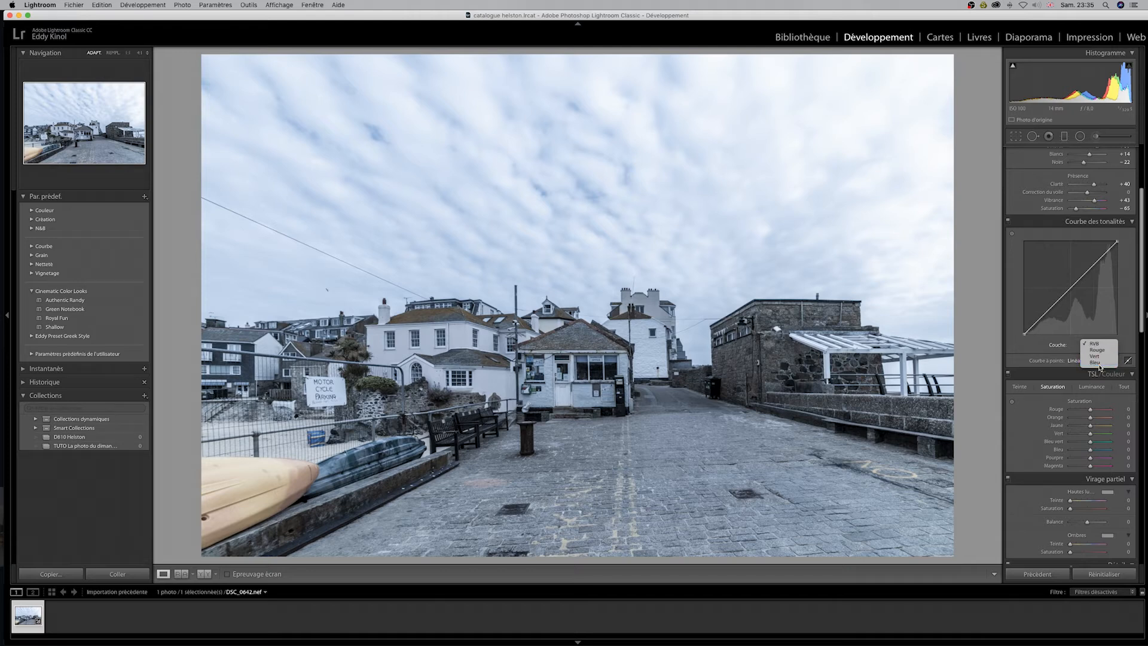
pyautogui.click(1102, 363)
pyautogui.moveTo(1068, 289); pyautogui.dragTo(1078, 296)
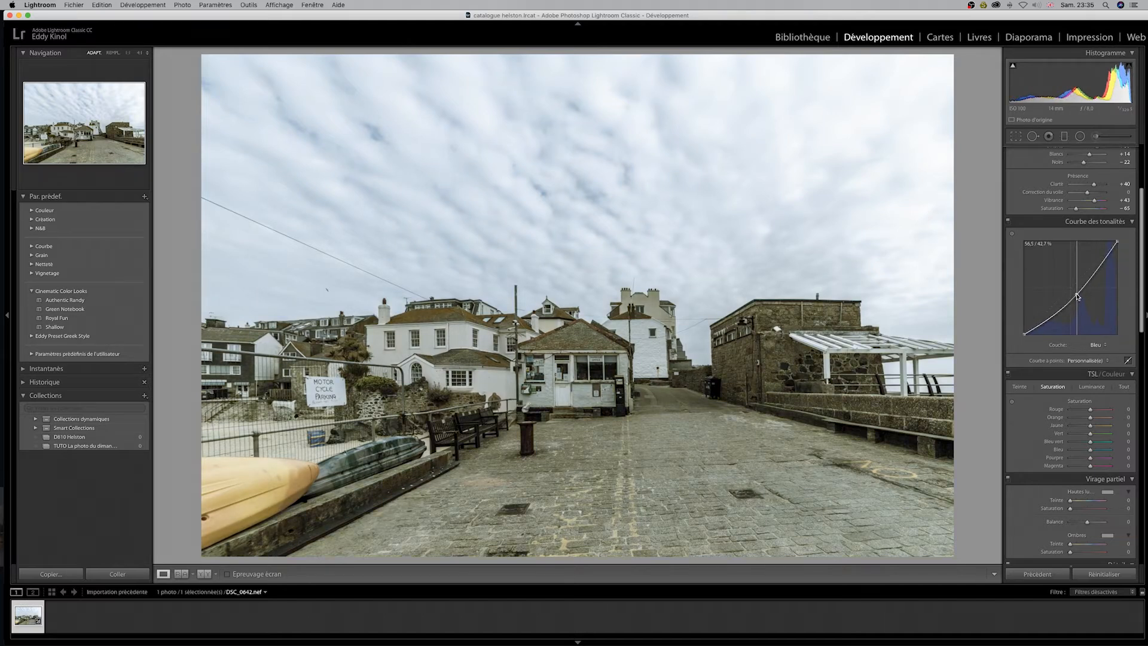
# Shape the green channel's tone curve into an S, and lower the red channel's midtones while raising its black point to about 8.6 %
pyautogui.click(1097, 345)
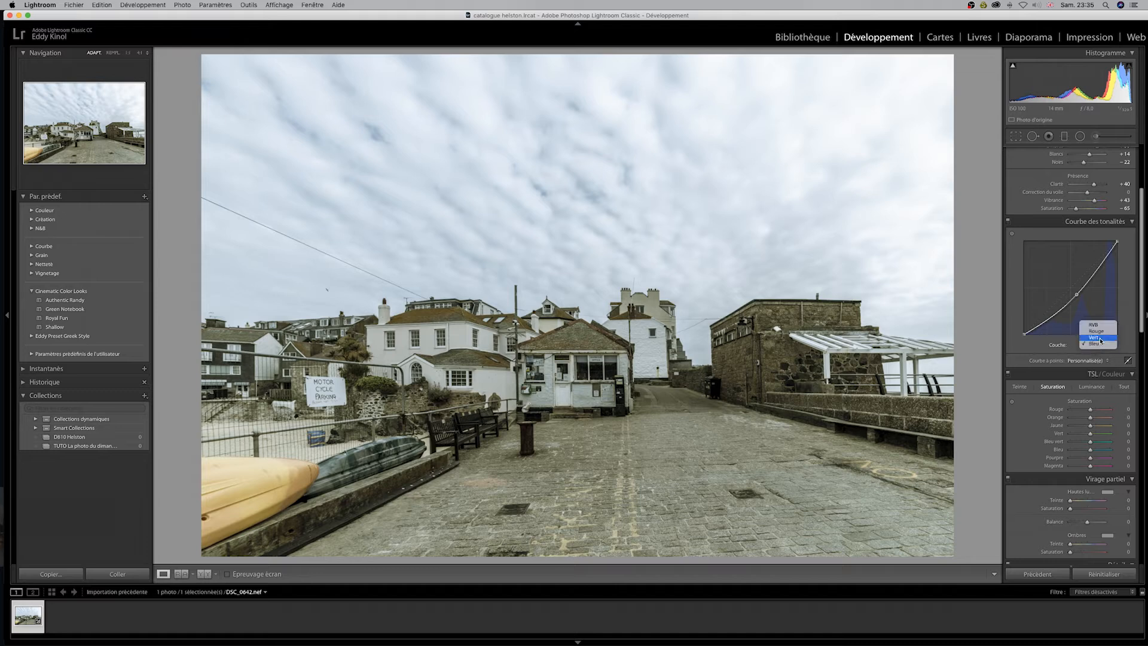
pyautogui.click(1099, 338)
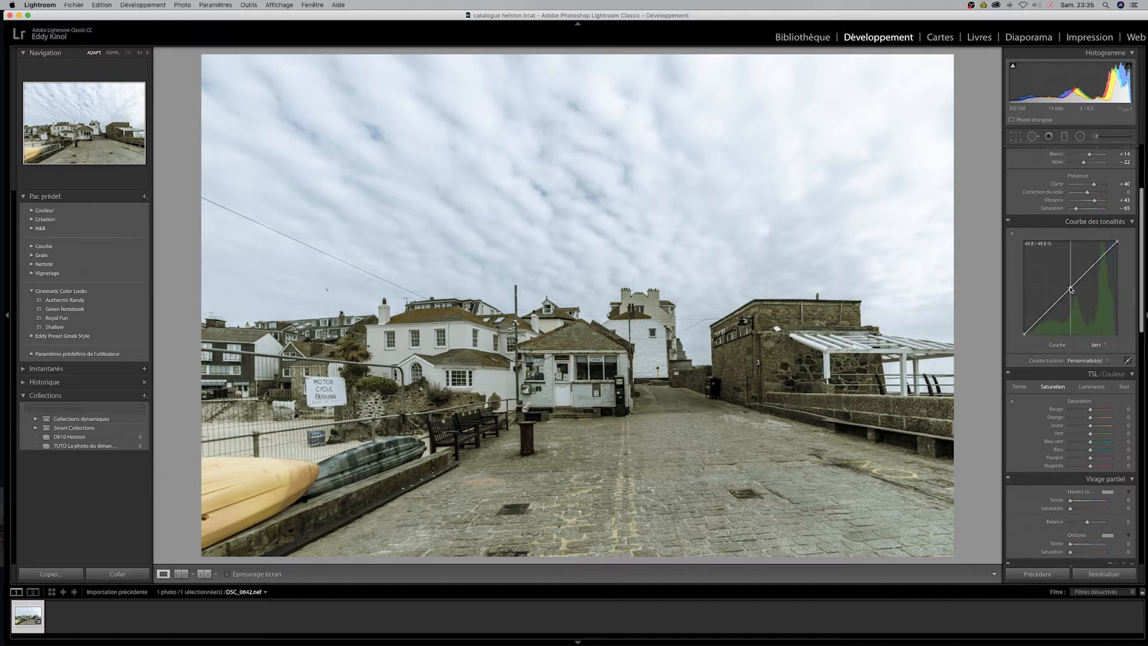
pyautogui.moveTo(1072, 290); pyautogui.dragTo(1098, 267)
pyautogui.moveTo(1045, 314); pyautogui.dragTo(1047, 319)
pyautogui.moveTo(1096, 266); pyautogui.dragTo(1097, 261)
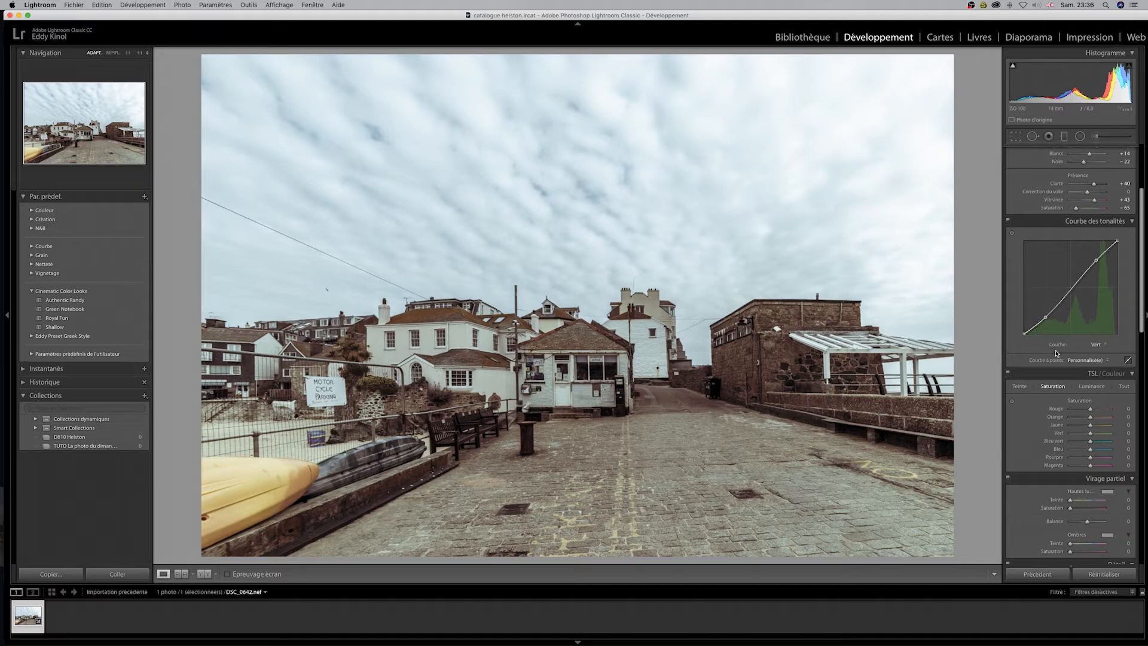
pyautogui.moveTo(1086, 271); pyautogui.dragTo(1019, 328)
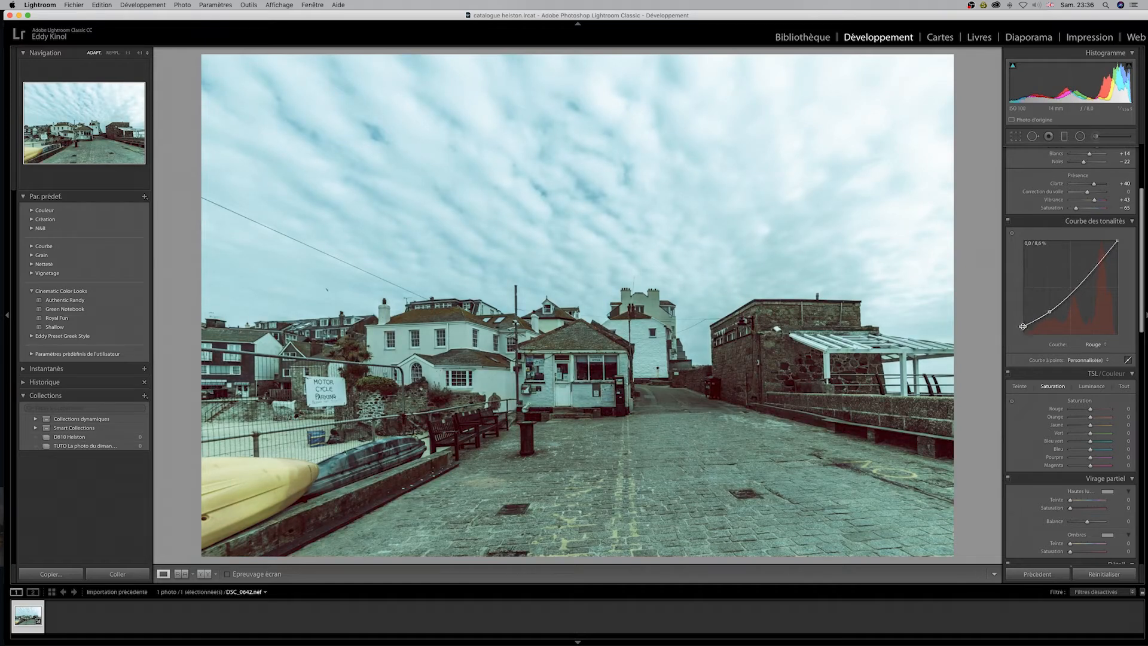
# Fade the RVB tone curve by raising its black point to about 9.4 % and lowering its white point, and set Correction du voile to −18
pyautogui.click(1106, 346)
pyautogui.click(1089, 337)
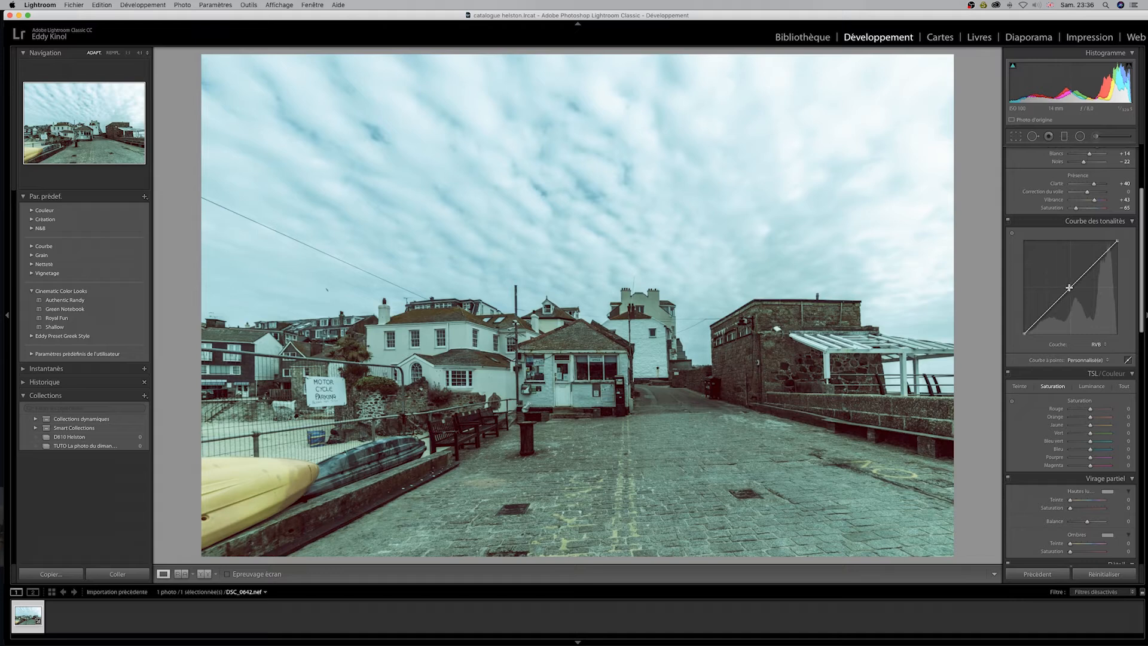
pyautogui.moveTo(1023, 332); pyautogui.dragTo(1023, 326)
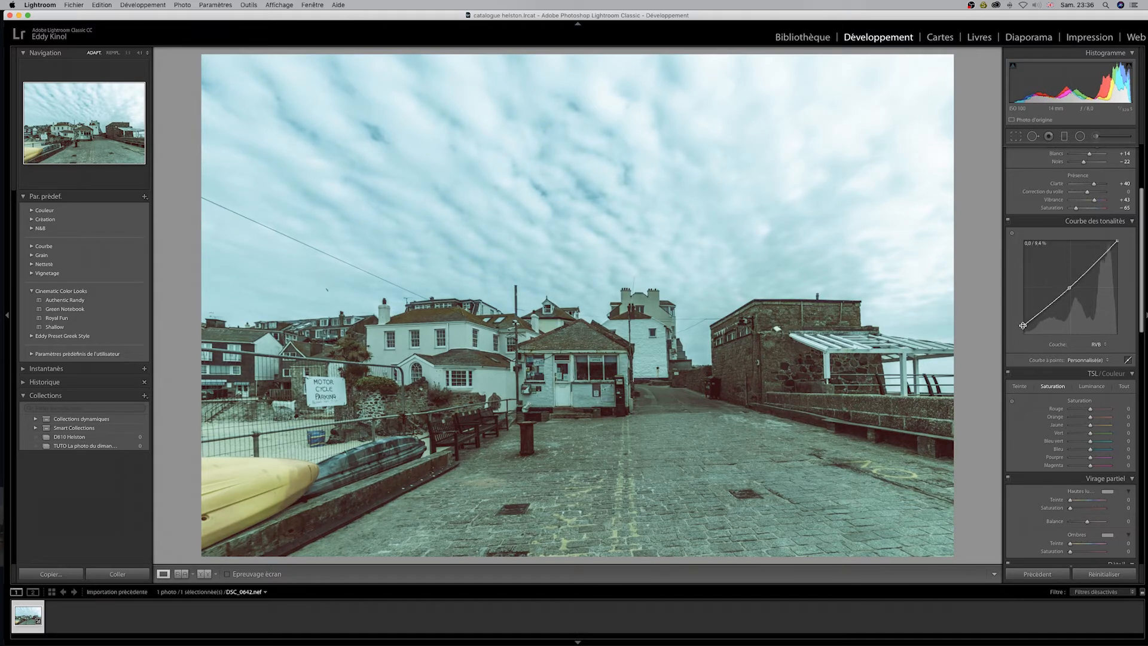
pyautogui.moveTo(1118, 241); pyautogui.dragTo(1120, 250)
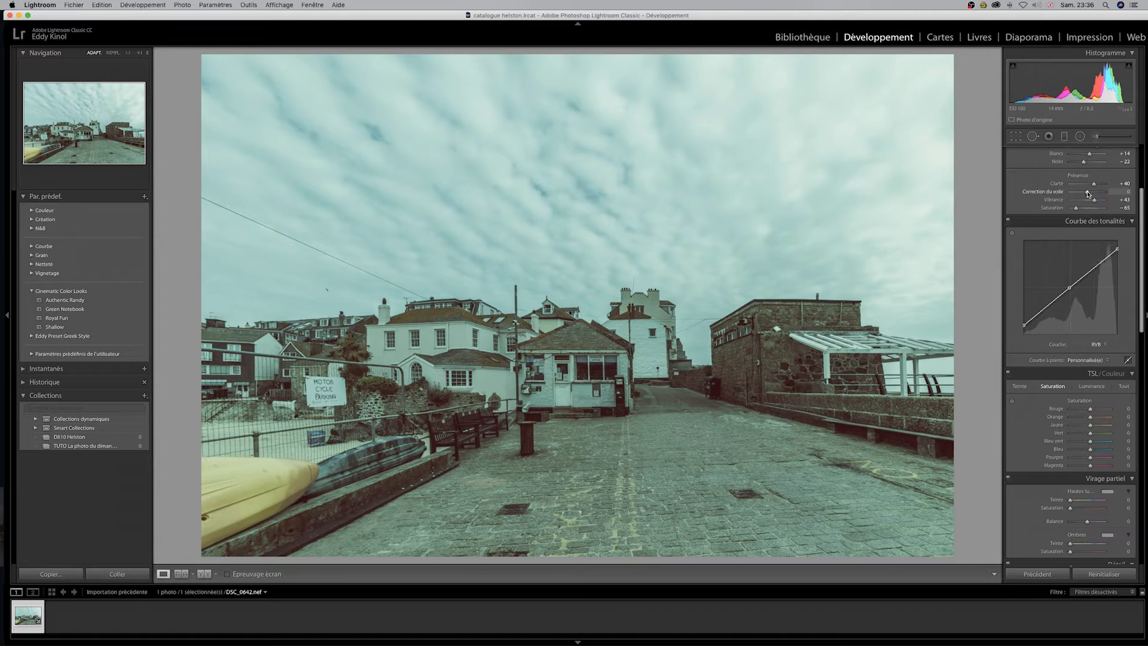
pyautogui.moveTo(1088, 193); pyautogui.dragTo(1084, 193)
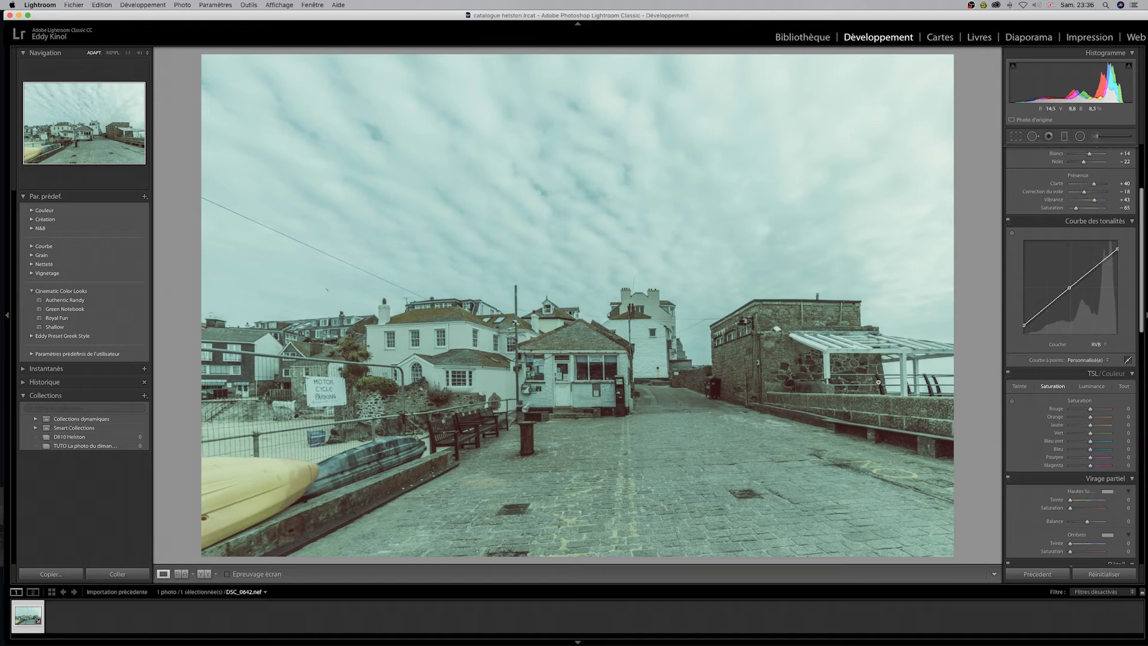
# Add a radial filter centred on the kiosk with its effect settings reset, Inverser off and Exposition at −0.92, darkening the surroundings
pyautogui.scroll(3, 1071, 239)
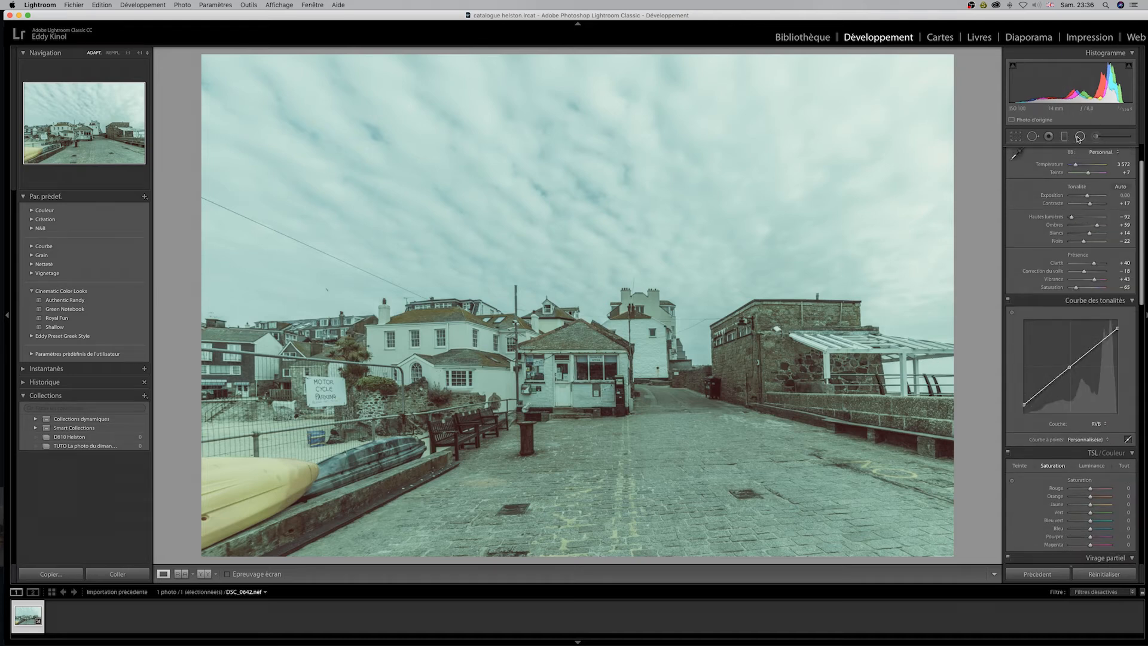
pyautogui.click(1079, 136)
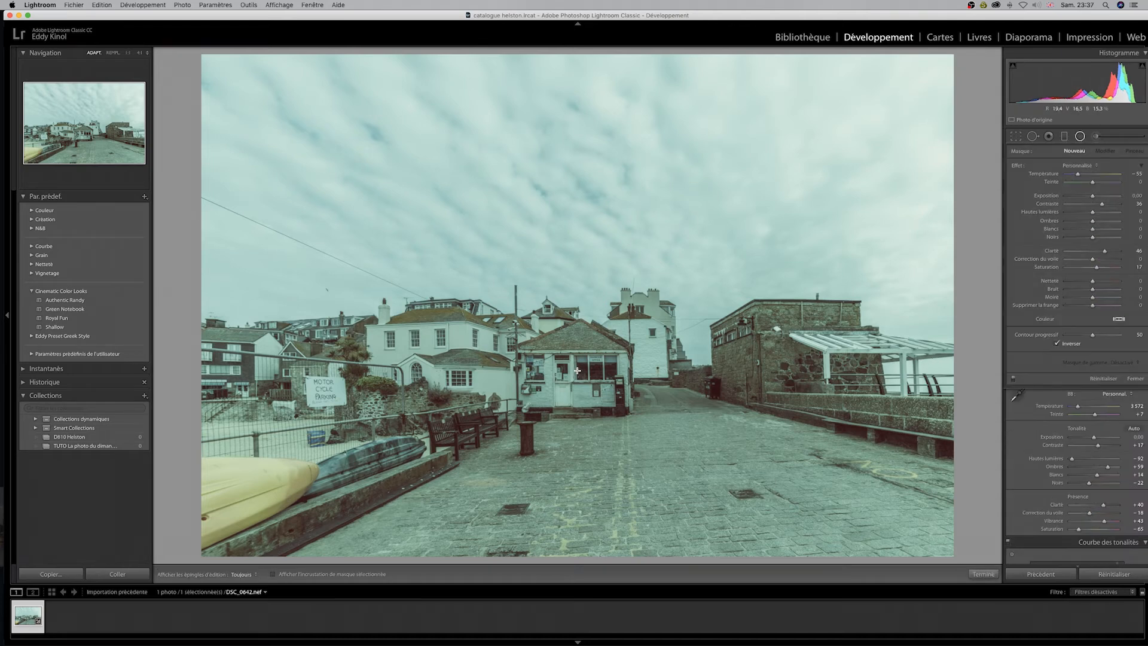
pyautogui.moveTo(569, 367)
pyautogui.mouseDown()
pyautogui.moveTo(588, 398)
pyautogui.moveTo(661, 426)
pyautogui.mouseUp()
pyautogui.doubleClick(1018, 166)
pyautogui.click(1058, 344)
pyautogui.moveTo(1093, 196); pyautogui.dragTo(1087, 198)
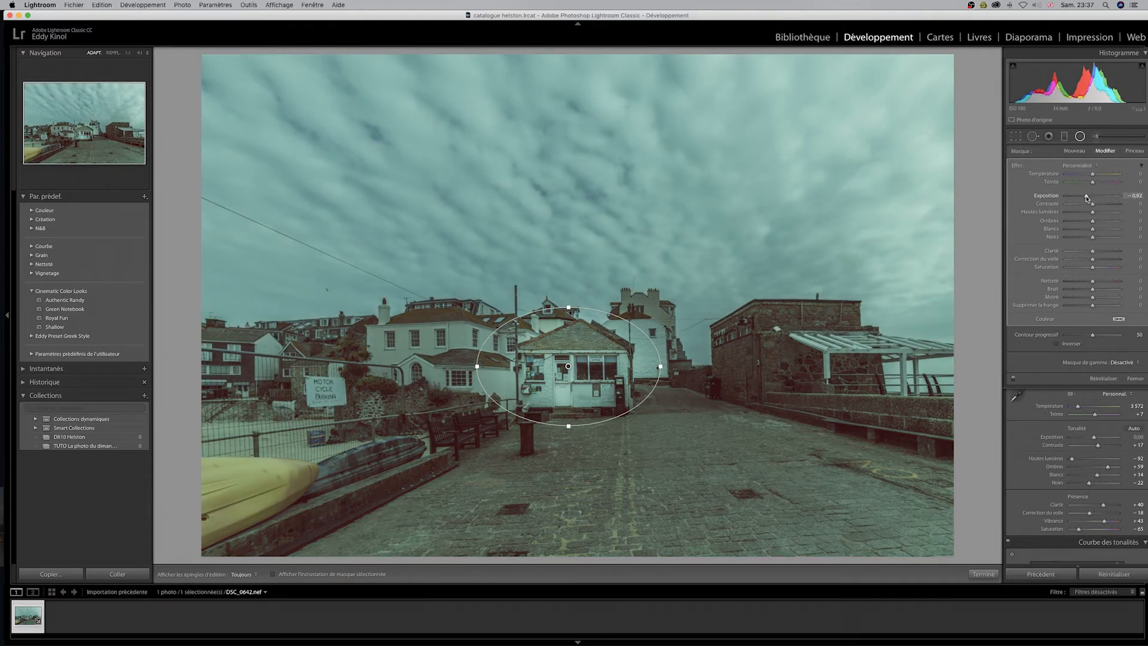
pyautogui.moveTo(565, 368); pyautogui.dragTo(567, 371)
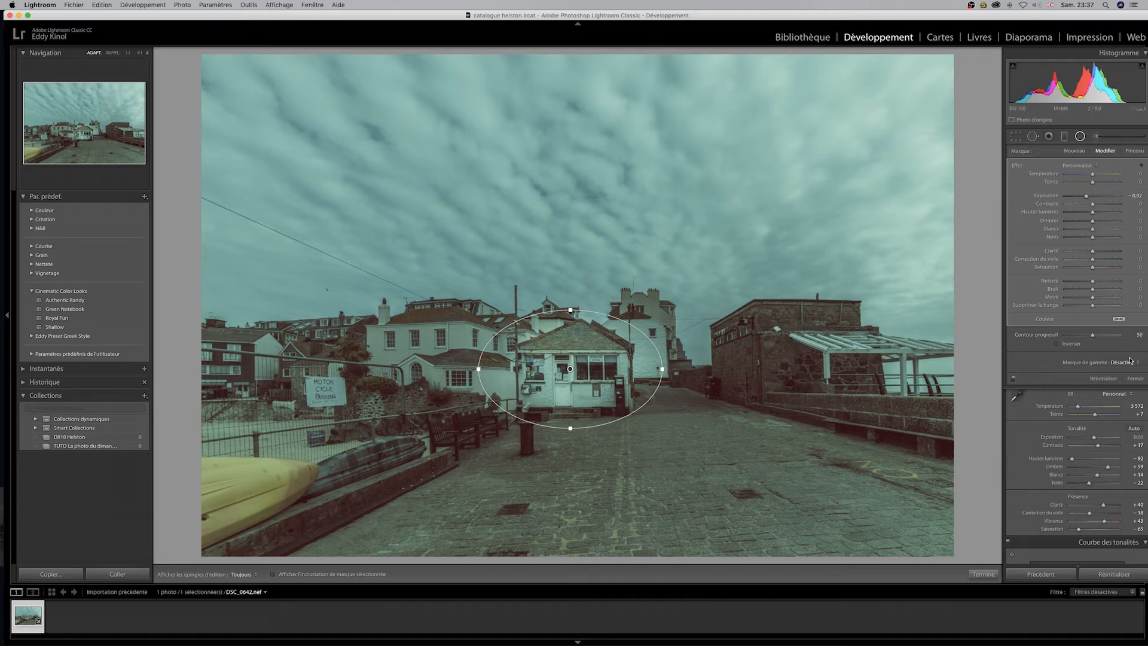
pyautogui.click(1136, 378)
# Crop the photo to a 4 x 5 / 8 x 10 aspect, excluding the boats and tightening the frame around the kiosk and stone building
pyautogui.click(1017, 137)
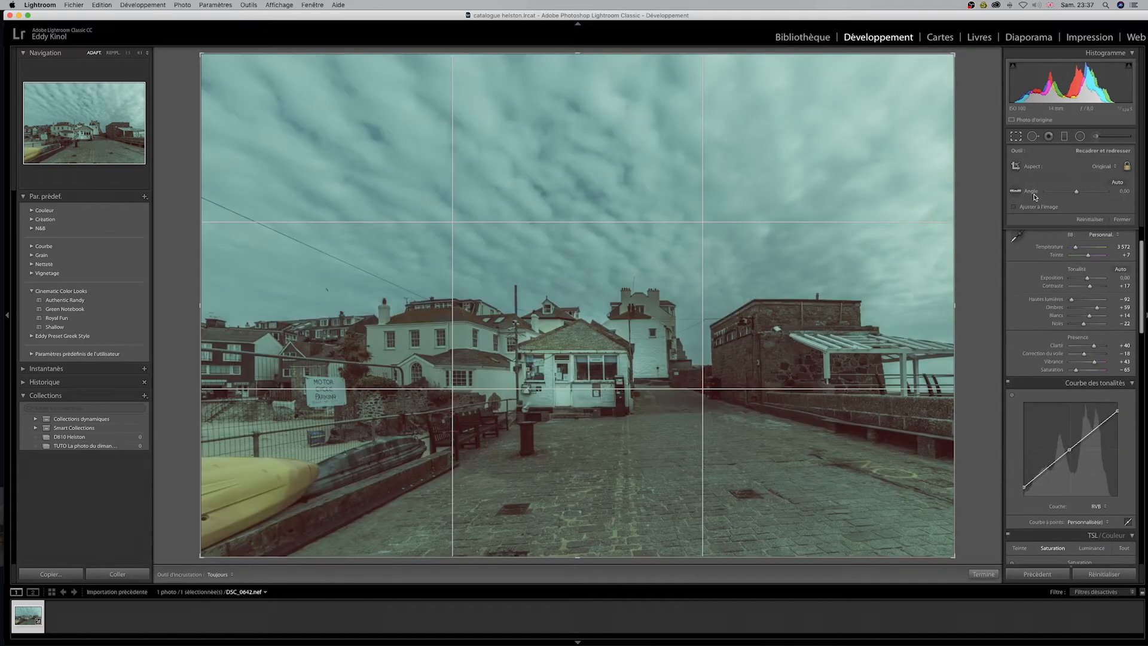
pyautogui.click(1112, 167)
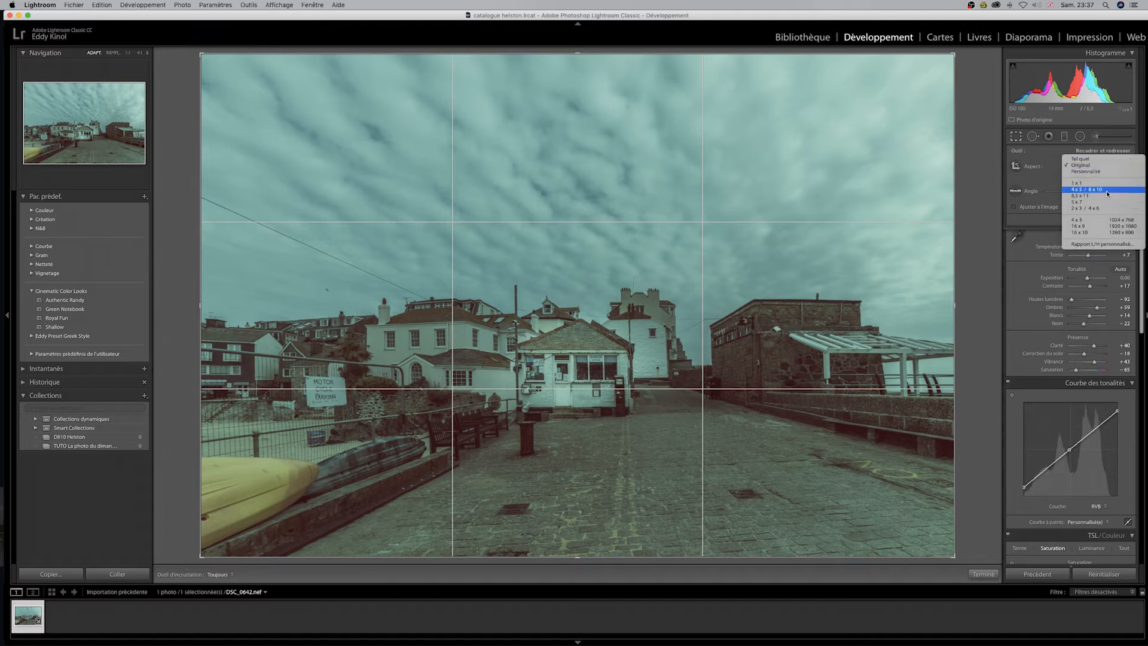
pyautogui.click(1107, 190)
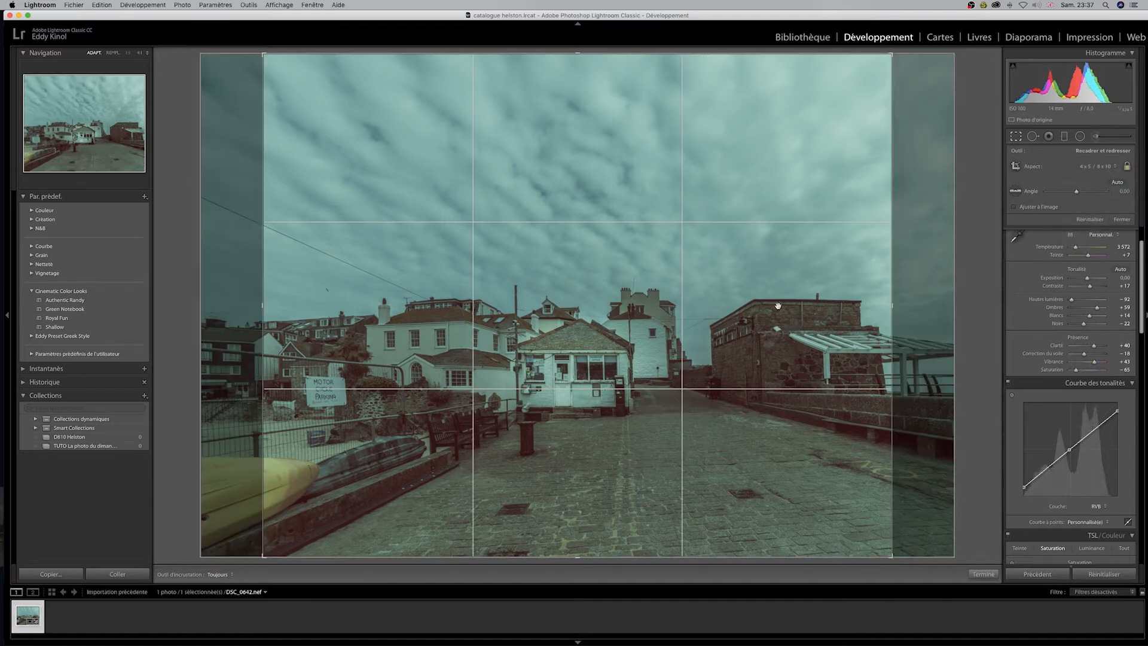
pyautogui.moveTo(763, 317); pyautogui.dragTo(700, 317)
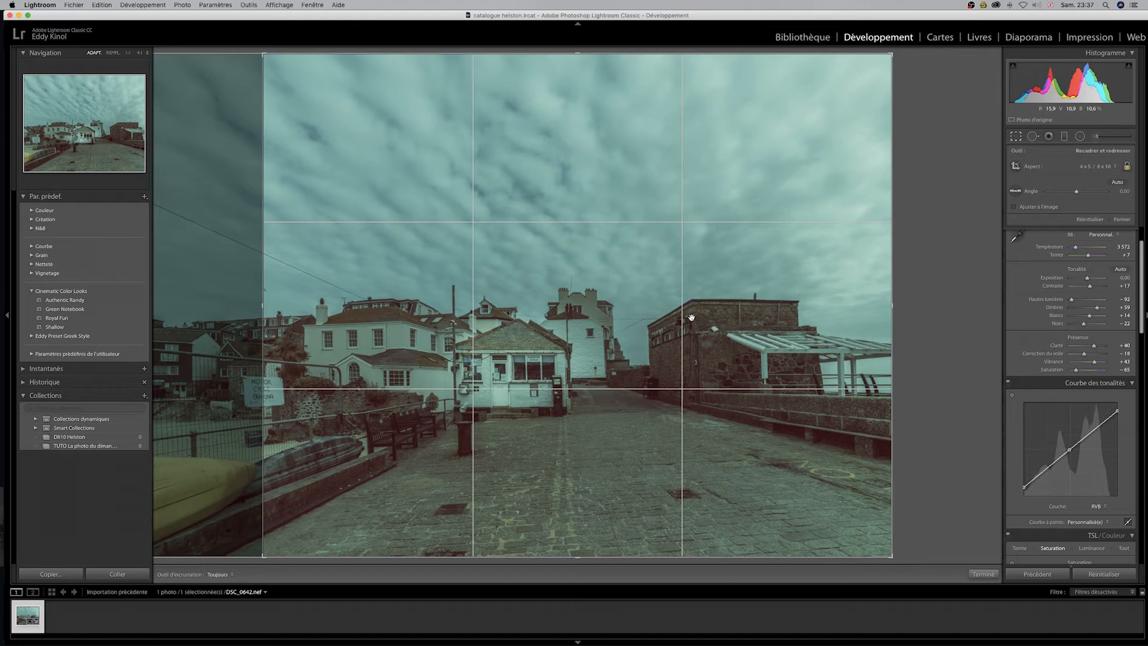
pyautogui.moveTo(577, 53); pyautogui.dragTo(575, 90)
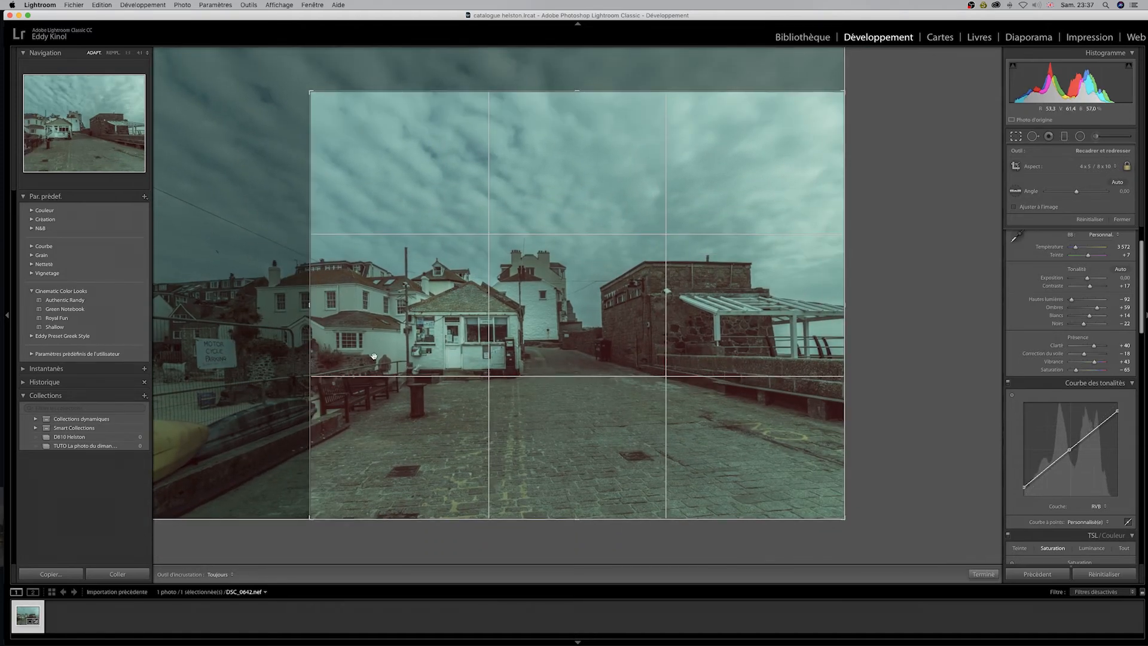
pyautogui.moveTo(474, 342); pyautogui.dragTo(518, 328)
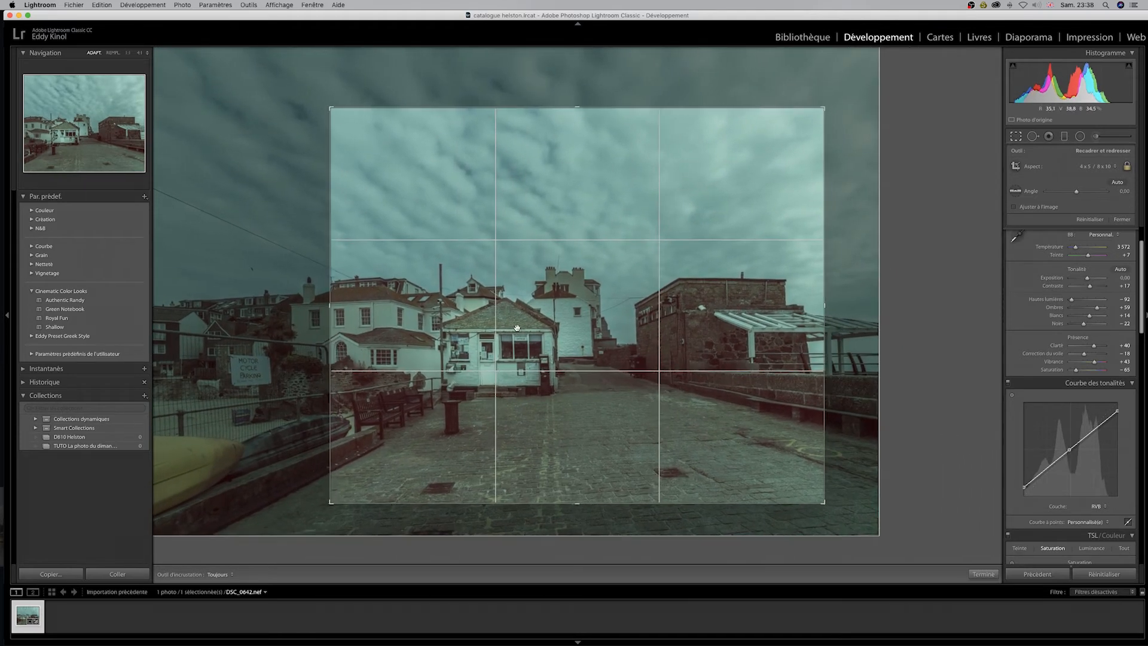
pyautogui.press('Return')
# Add a radial filter over the foreground pavement with its effect settings reset and Inverser on, and adjust its position and size
pyautogui.hotkey('shift', 'm')
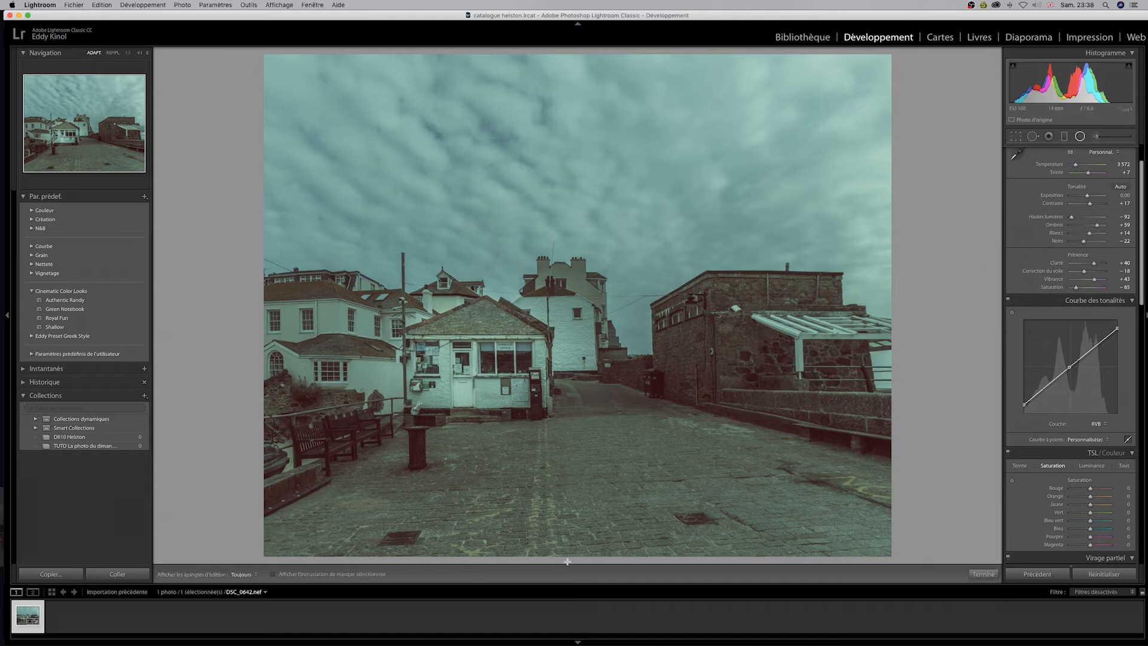
pyautogui.moveTo(553, 558); pyautogui.dragTo(692, 440)
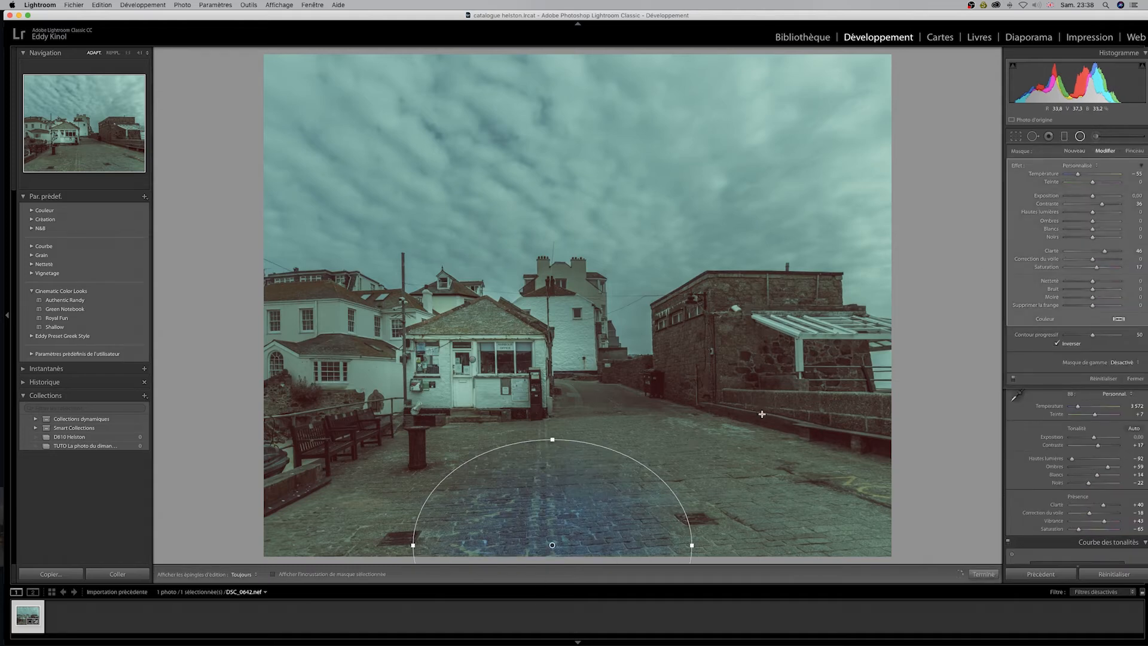
pyautogui.keyDown('alt'); pyautogui.click(1030, 168); pyautogui.keyUp('alt')
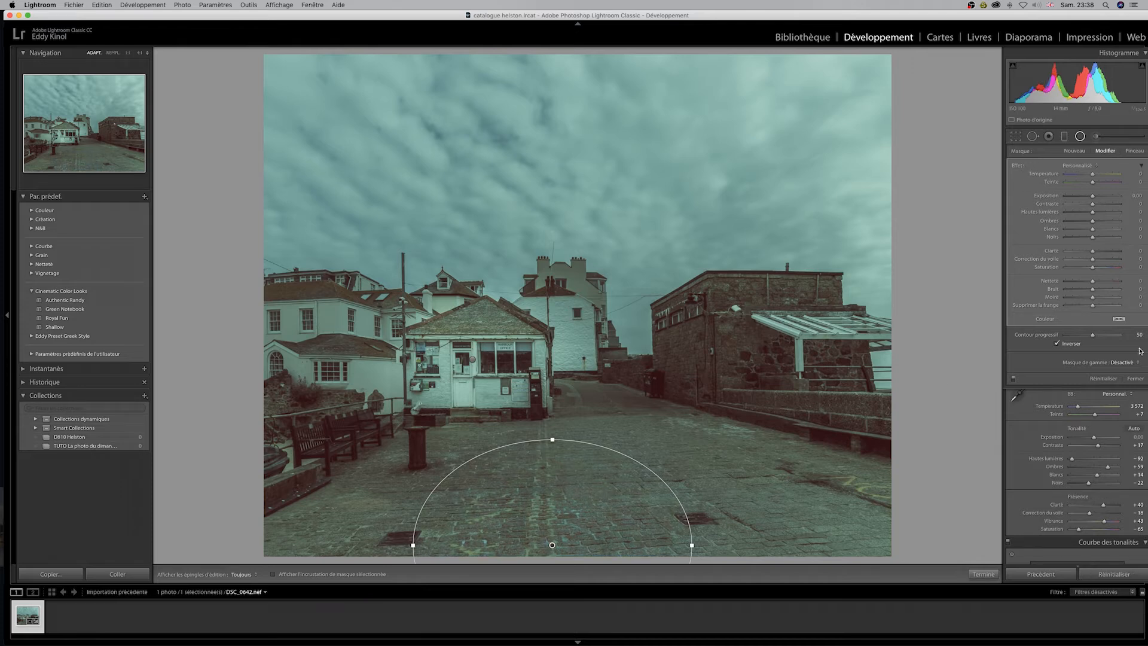
pyautogui.moveTo(552, 546); pyautogui.dragTo(612, 547)
pyautogui.moveTo(612, 416); pyautogui.dragTo(613, 376)
pyautogui.moveTo(753, 546); pyautogui.dragTo(718, 546)
pyautogui.click(1132, 379)
# Shift the blue hues of the sky in the TSL settings, with Teinte at +39 for Bleu and +1 for Bleu vert
pyautogui.scroll(-3, 1125, 381)
pyautogui.scroll(-3, 1124, 381)
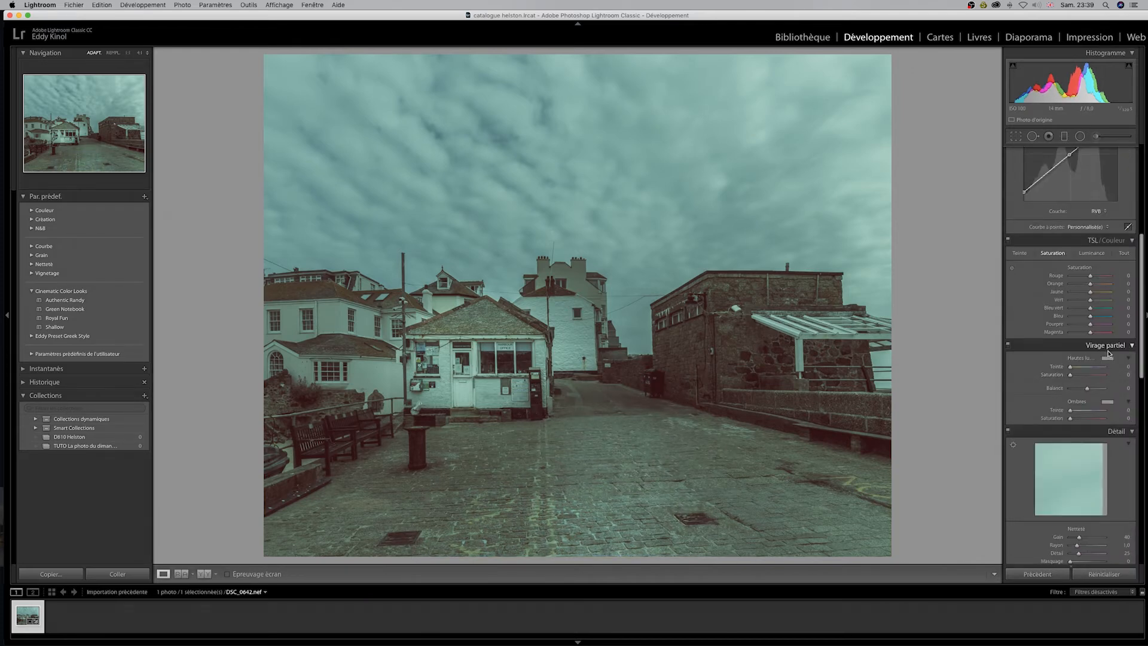
pyautogui.click(1020, 253)
pyautogui.moveTo(1090, 316); pyautogui.dragTo(1098, 316)
pyautogui.click(1012, 268)
pyautogui.moveTo(851, 245)
pyautogui.mouseDown()
pyautogui.moveTo(852, 209)
pyautogui.moveTo(852, 244)
pyautogui.mouseUp()
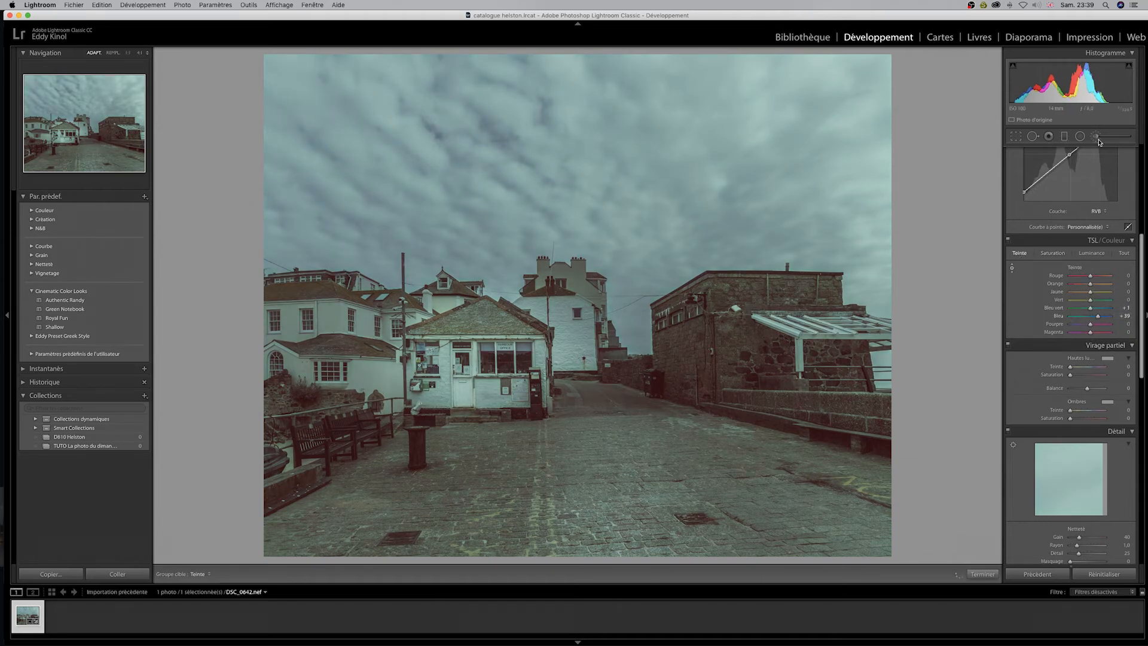
# Add a radial filter over the stone building with reset effects, Exposition 1.02, Contraste 25, Clarté 75, Contour progressif 100 and Inverser on
pyautogui.click(1080, 136)
pyautogui.moveTo(730, 344); pyautogui.dragTo(878, 430)
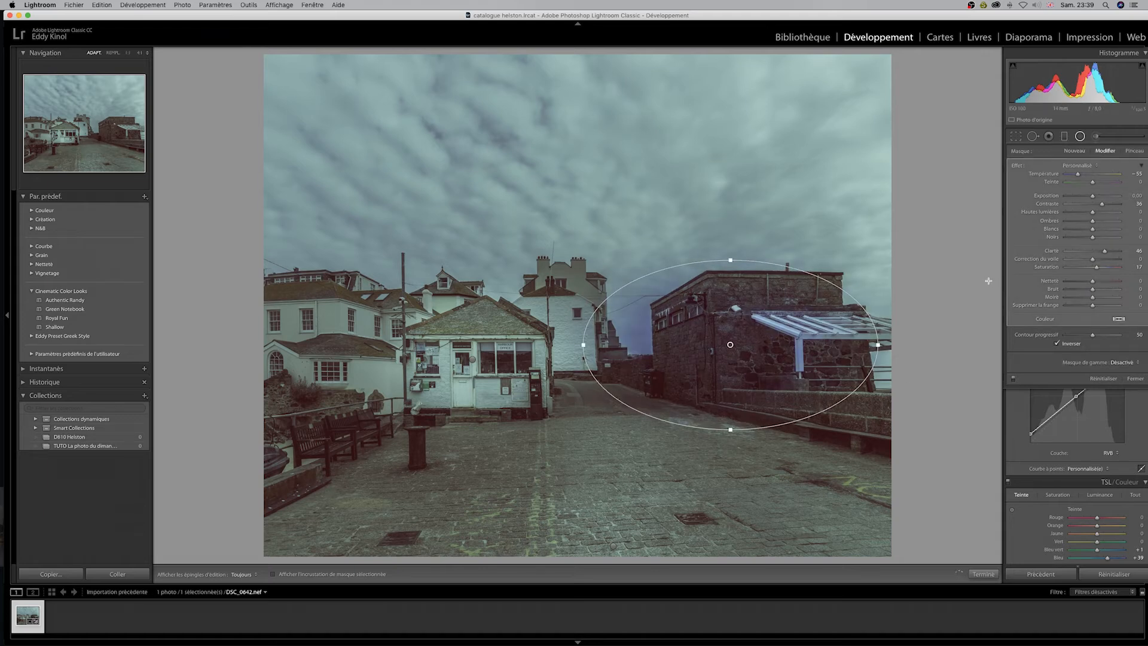
pyautogui.press('alt')
pyautogui.keyDown('alt'); pyautogui.click(1023, 166); pyautogui.keyUp('alt')
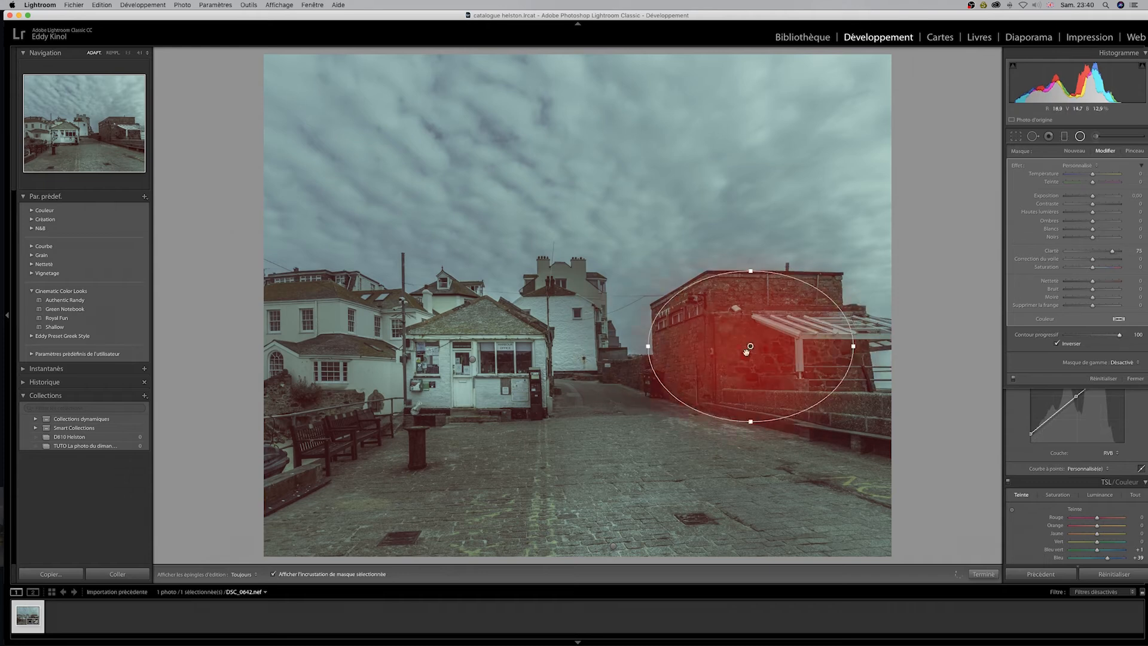
pyautogui.moveTo(1092, 196); pyautogui.dragTo(1100, 199)
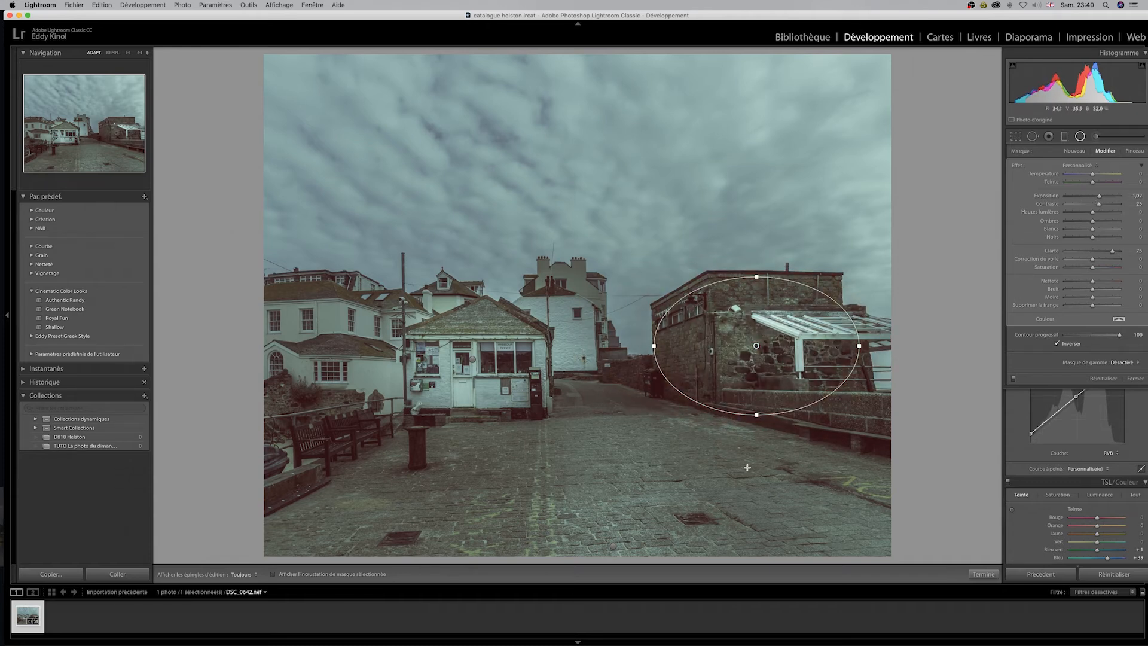
# Duplicate the stone building's radial filter onto the white house behind the kiosk and reshape it to a narrow vertical ellipse
pyautogui.press('alt')
pyautogui.moveTo(756, 347); pyautogui.dragTo(614, 349)
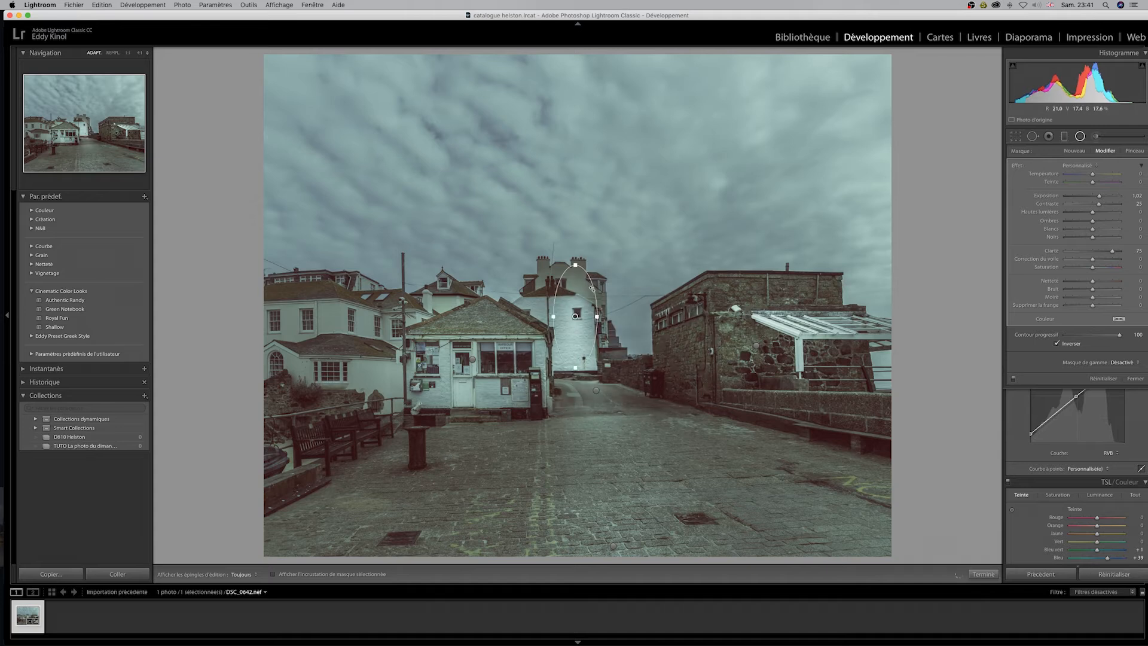
pyautogui.click(1135, 378)
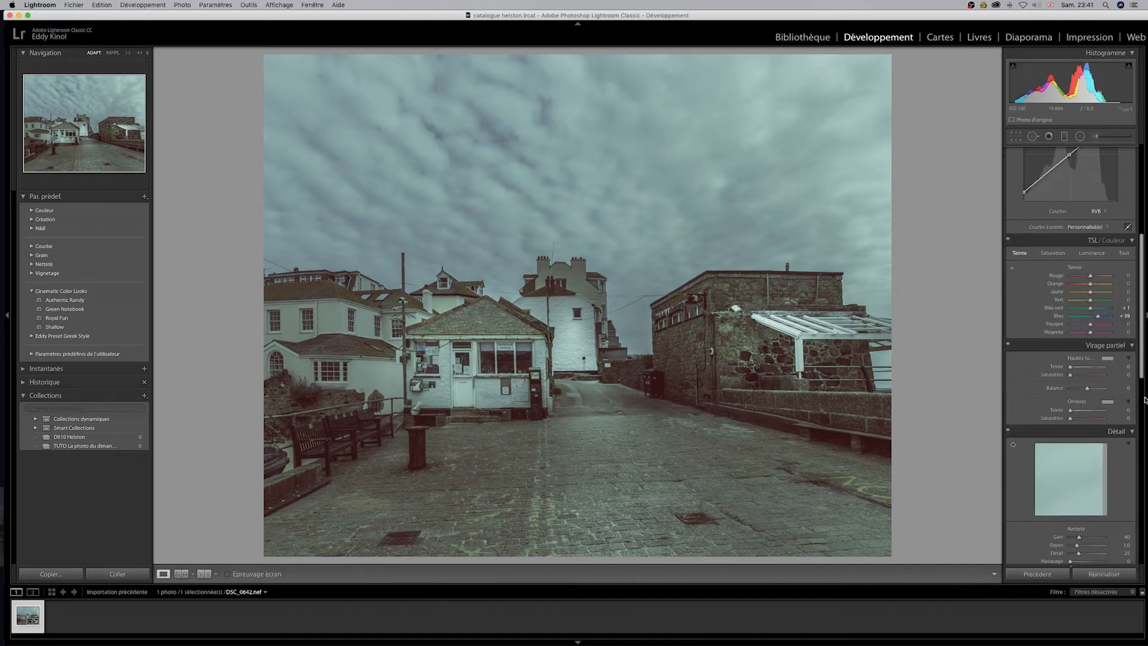
# Apply split toning with highlight Saturation 17, shadow Teinte 225 and shadow Saturation 29
pyautogui.scroll(-2, 1107, 353)
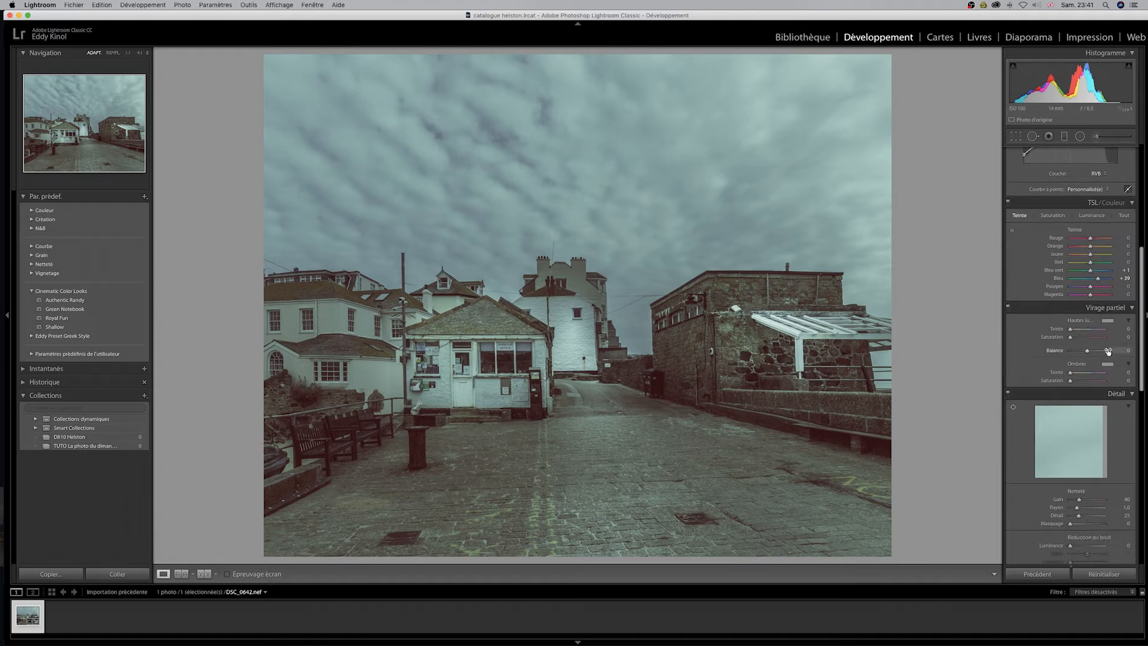
pyautogui.scroll(-2, 1107, 353)
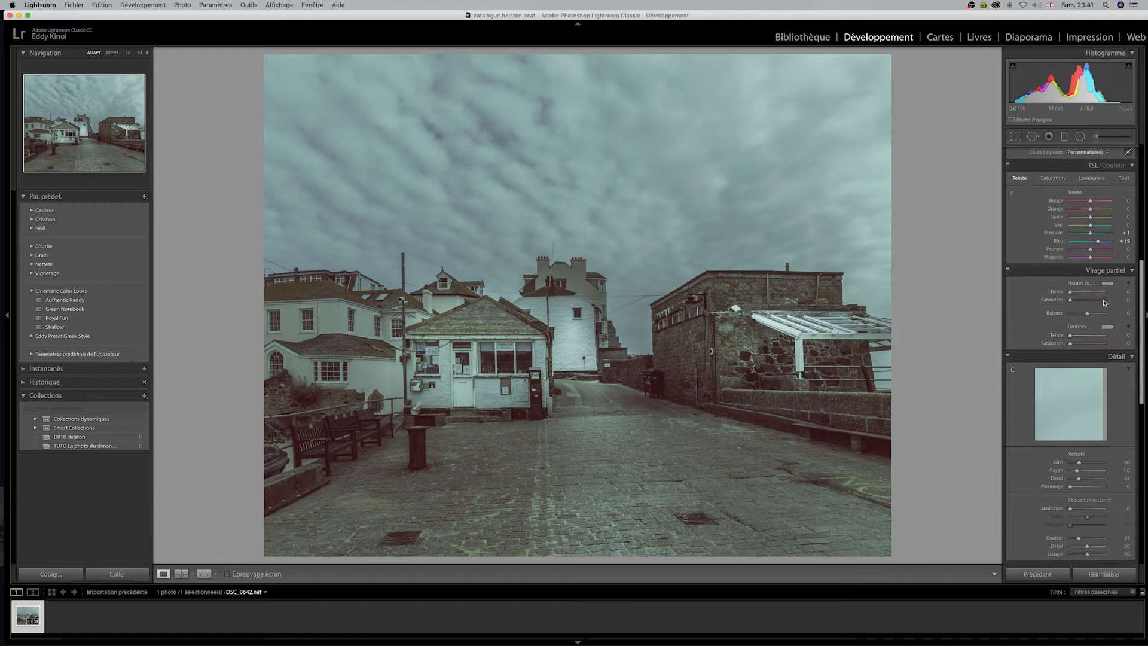
pyautogui.moveTo(1071, 300); pyautogui.dragTo(1076, 302)
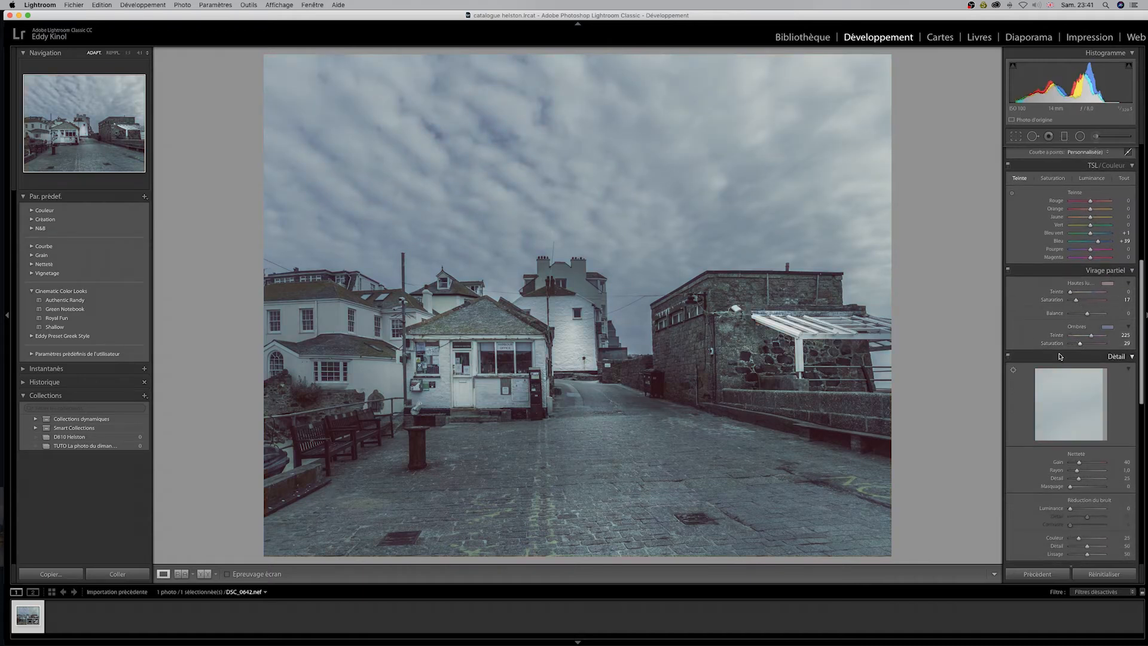
# Compare the photo before and after the edits, and preview the result full screen
pyautogui.scroll(-2, 1071, 335)
pyautogui.press('\\')
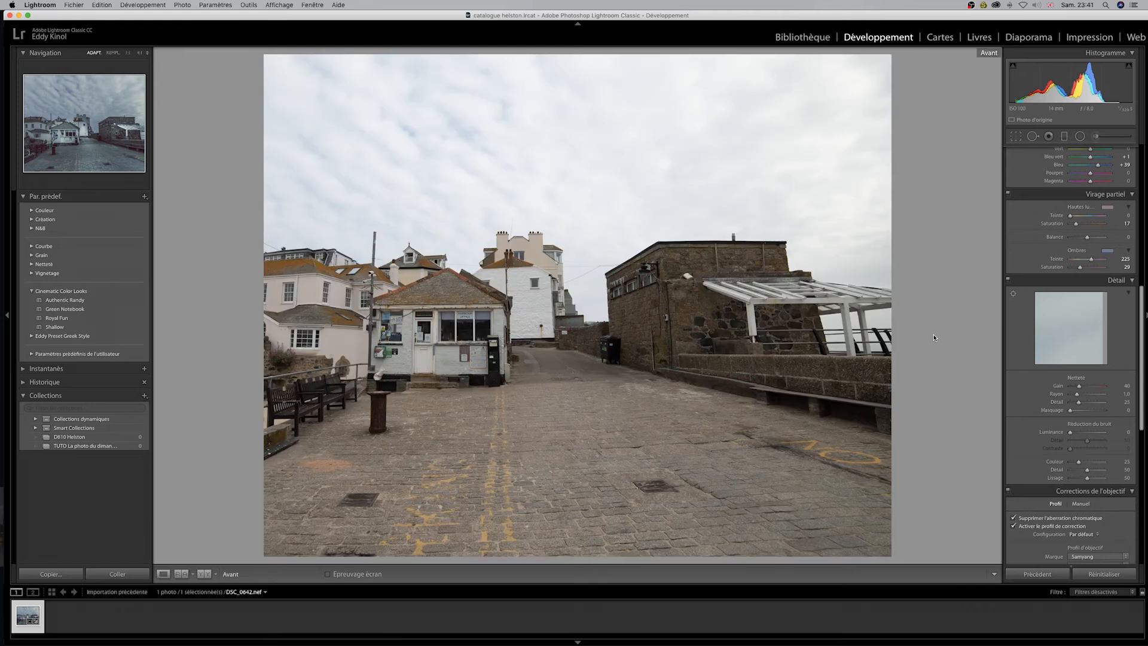
pyautogui.press('\\')
pyautogui.press('\\')
pyautogui.press('\\')
pyautogui.press('f')
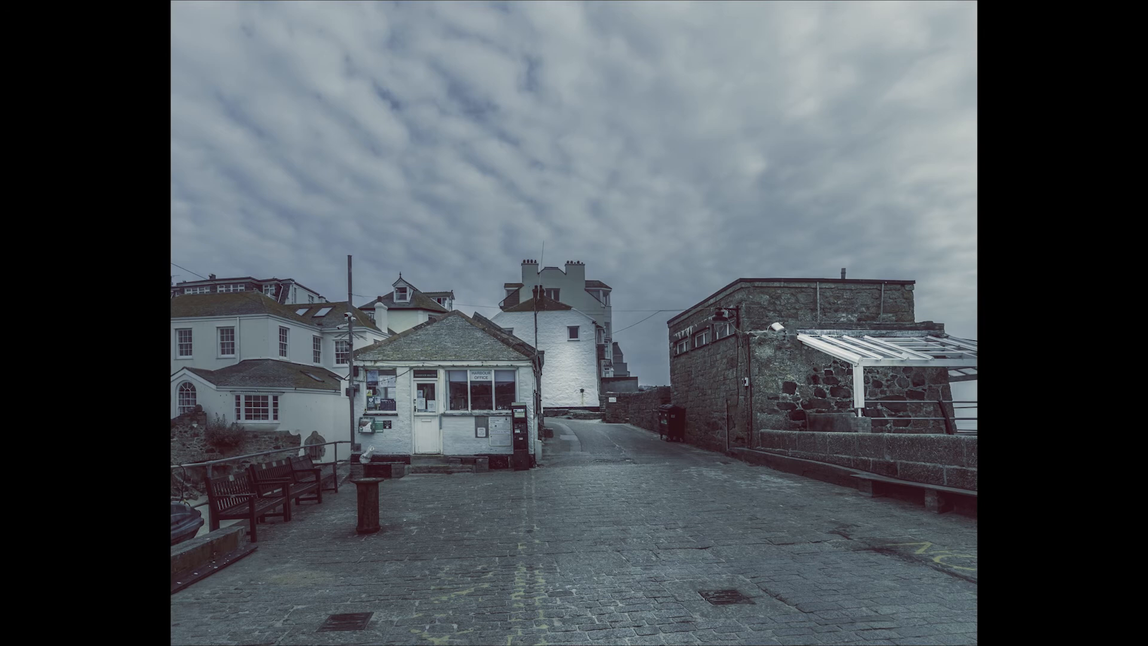
pyautogui.press('f')
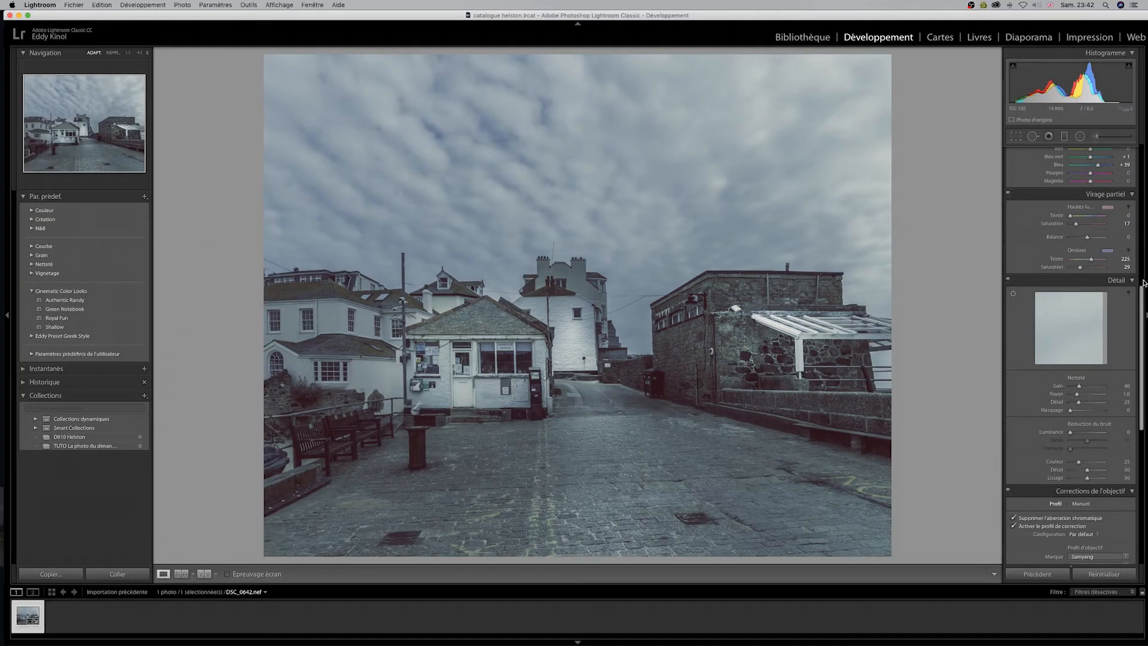
# Darken the photo's edges with a large radial filter around the buildings, with effects reset, Exposition −1.23, Contour progressif 75 and Inverser off
pyautogui.click(1080, 136)
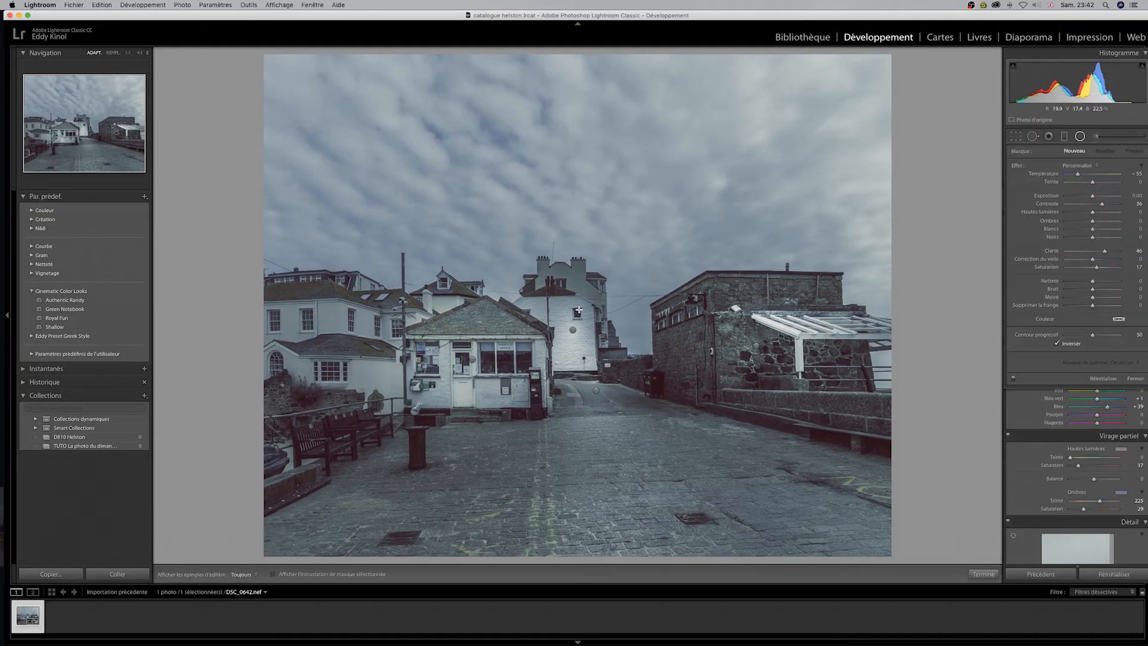
pyautogui.press('alt')
pyautogui.keyDown('alt'); pyautogui.click(1029, 167); pyautogui.keyUp('alt')
pyautogui.moveTo(626, 423); pyautogui.dragTo(796, 516)
pyautogui.moveTo(559, 325)
pyautogui.mouseDown()
pyautogui.moveTo(597, 326)
pyautogui.moveTo(625, 346)
pyautogui.mouseUp()
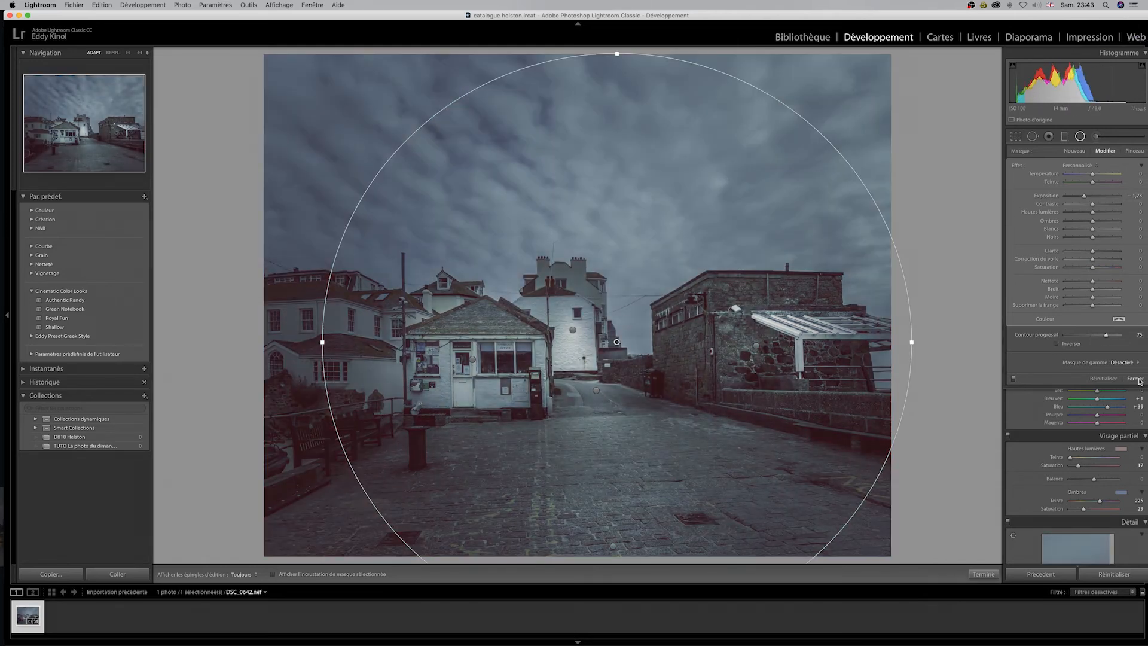
pyautogui.click(1135, 379)
# Warm the white balance to a Température of 4867, and set Ombres to +80 and Blancs to +42
pyautogui.scroll(10, 1124, 257)
pyautogui.scroll(2, 1122, 298)
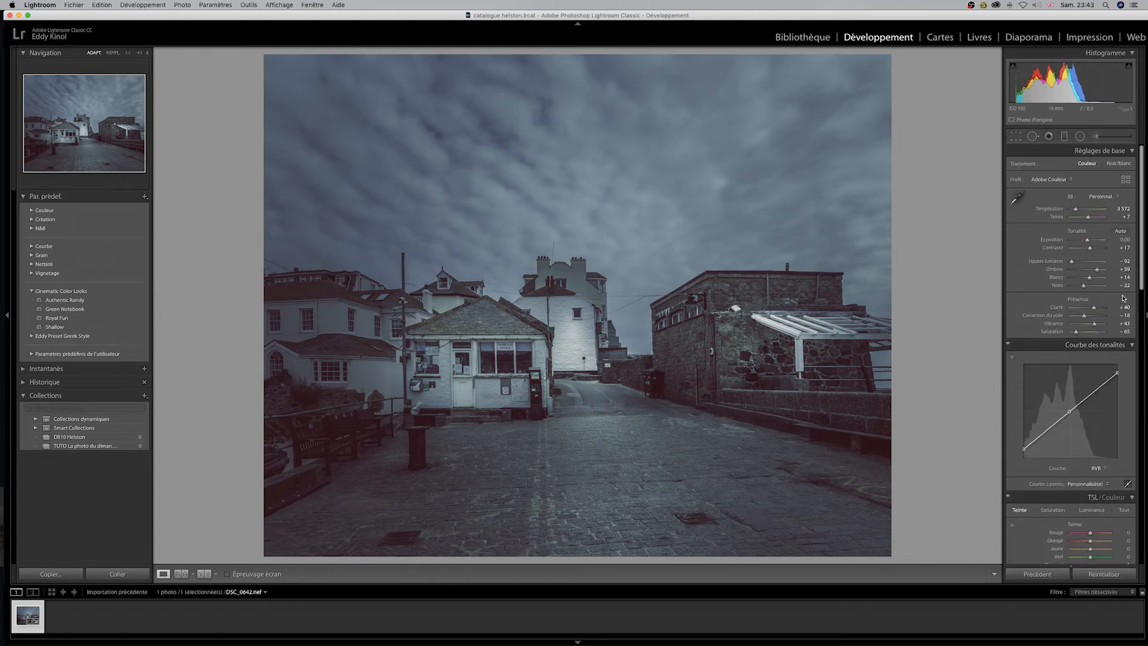
pyautogui.moveTo(1077, 209); pyautogui.dragTo(1081, 209)
pyautogui.moveTo(1098, 270); pyautogui.dragTo(1095, 279)
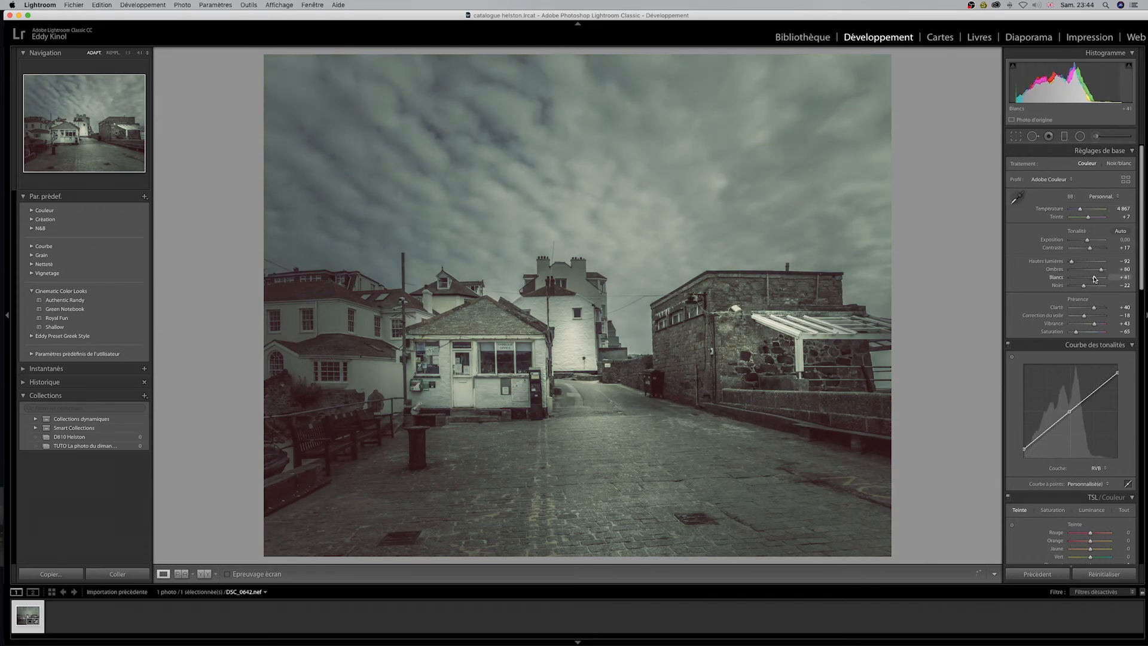
# Add a dark post-crop vignette in the paint overlay style (Incrustation de peinture), with Milieu 26 and Contour progressif 100
pyautogui.scroll(-15, 1092, 418)
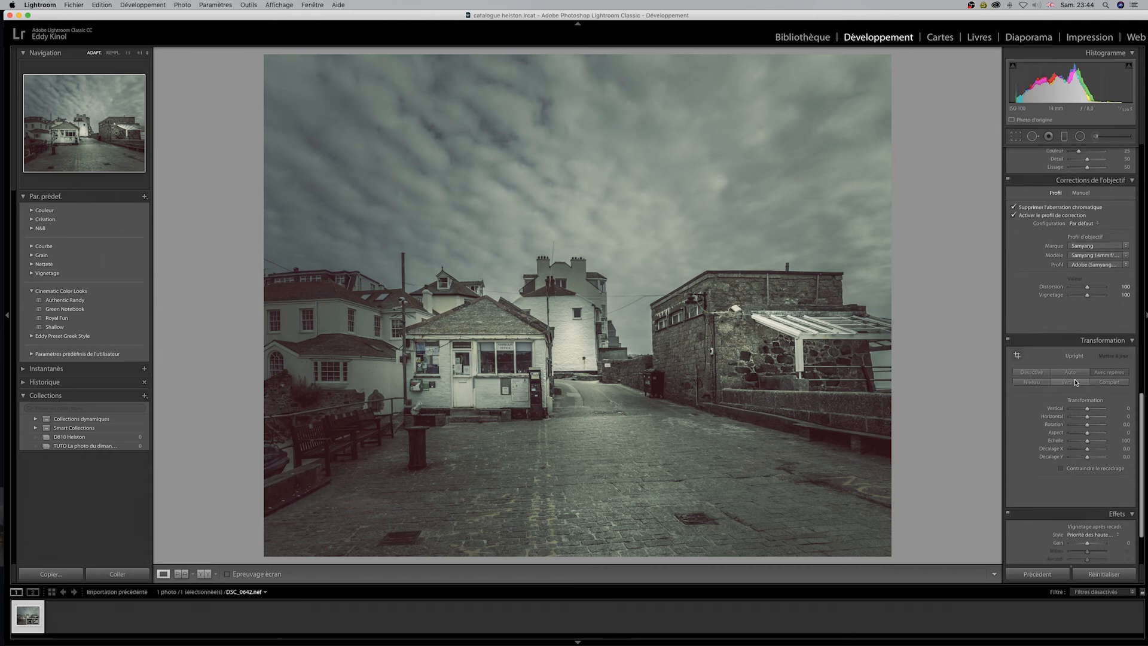
pyautogui.click(1091, 463)
pyautogui.click(1092, 473)
pyautogui.moveTo(1088, 473); pyautogui.dragTo(1086, 472)
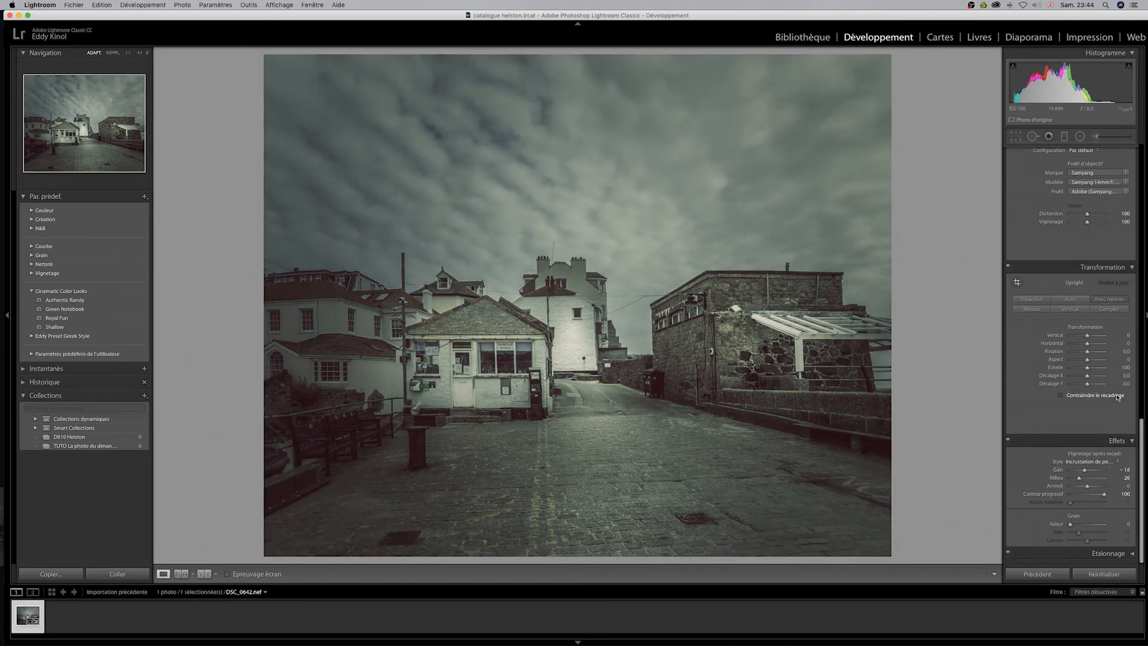
# Tighten the 4 x 5 / 8 x 10 crop further around the kiosk, white house and stone building
pyautogui.press('r')
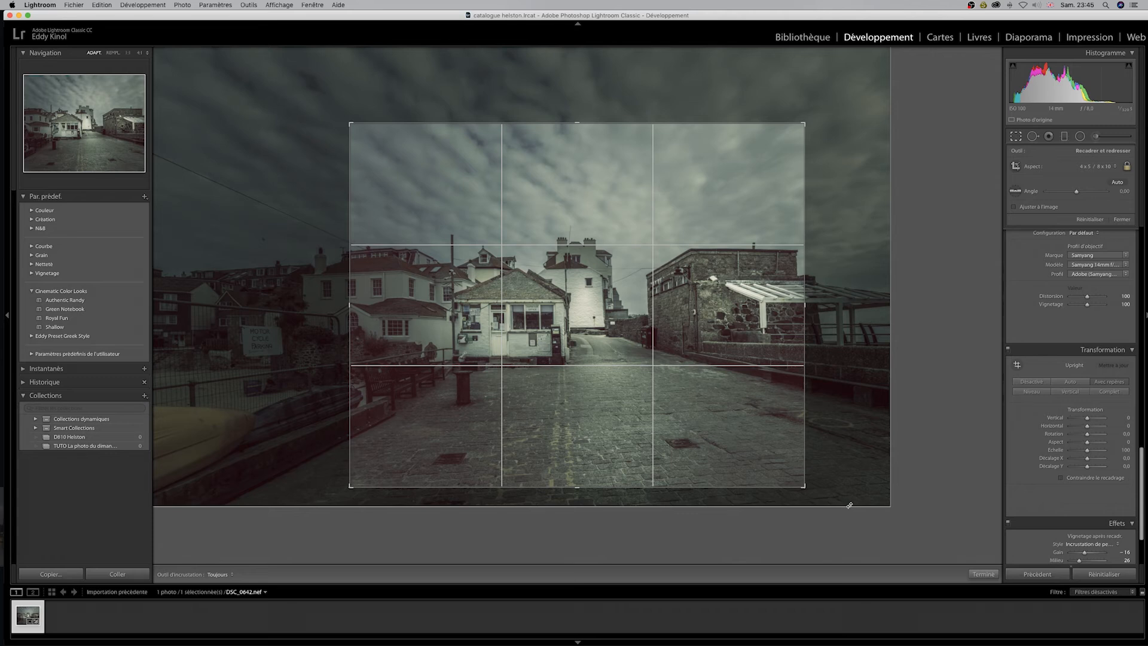
pyautogui.press('Return')
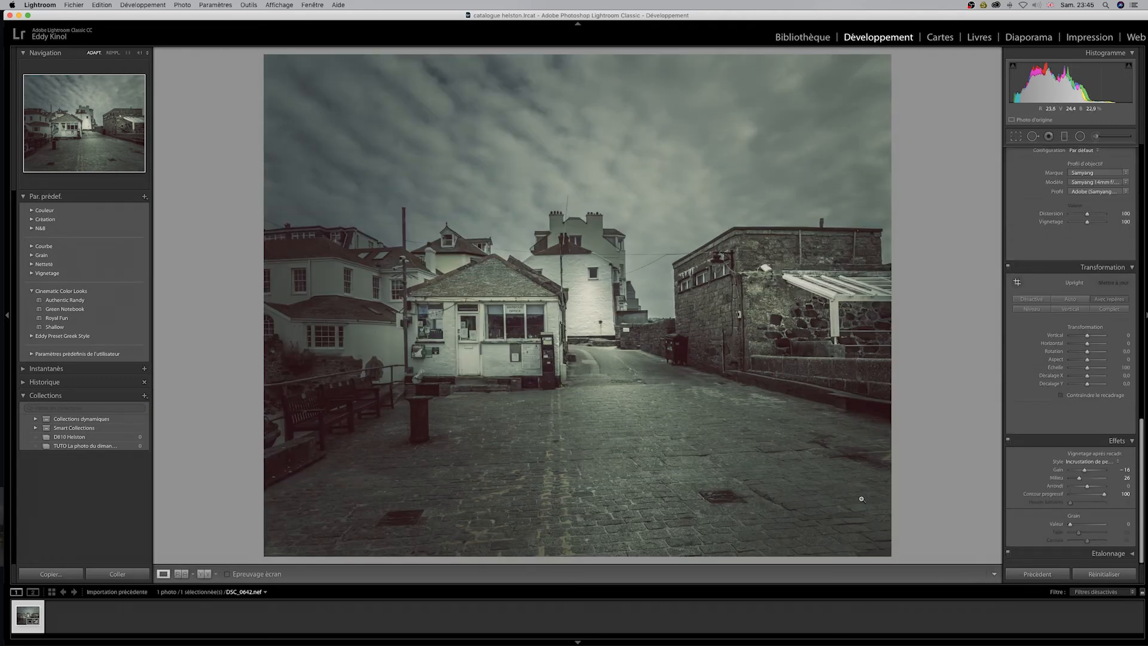
# Sharpen the photo with a Netteté Gain of 107 and raised Masquage, and check the detail at close zoom
pyautogui.scroll(10, 1070, 359)
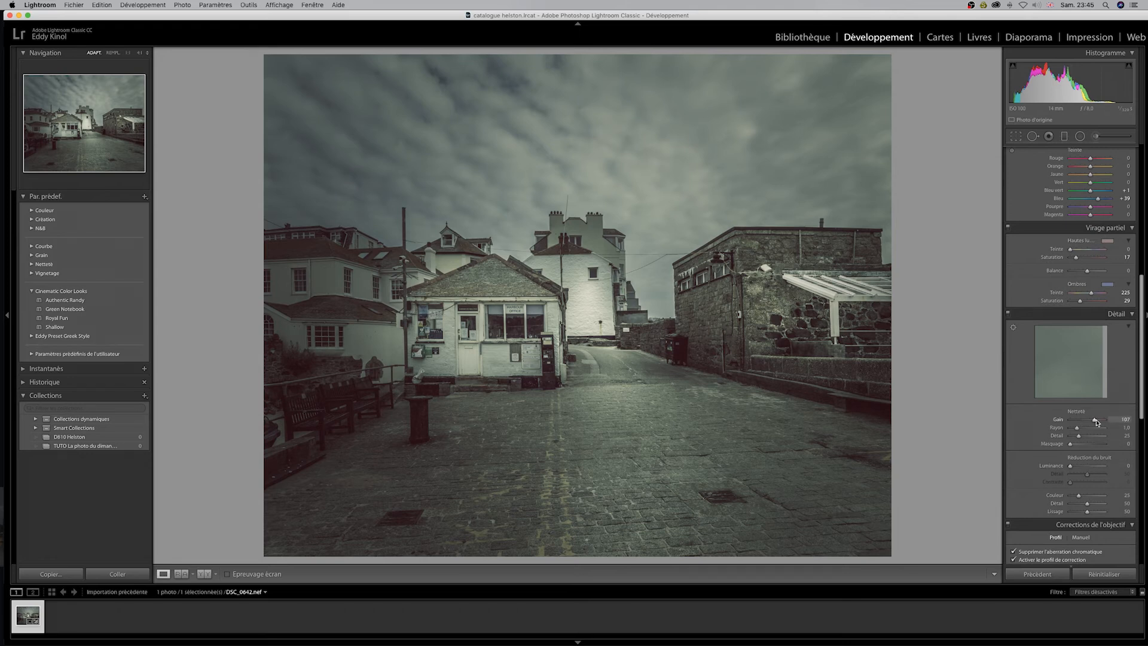
pyautogui.moveTo(1071, 445); pyautogui.dragTo(1094, 445)
pyautogui.press('z')
pyautogui.press('z')
# Deepen the shadows of the RVB tone curve with a point at about 27.5 / 28.6 %, and preview the photo full screen
pyautogui.scroll(10, 1085, 486)
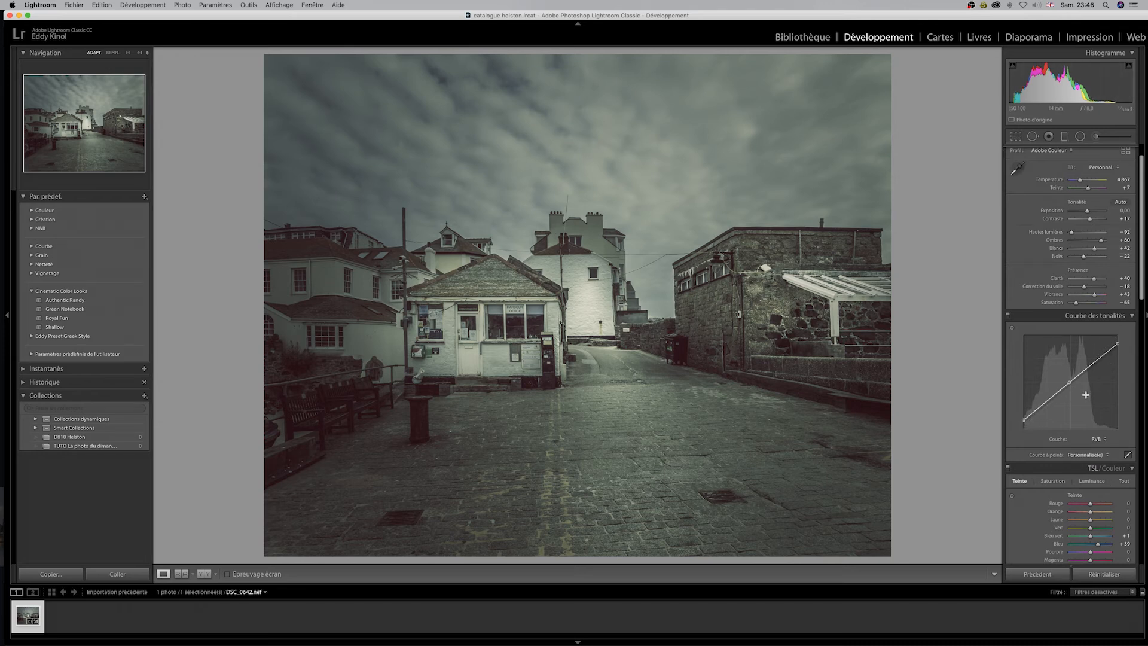
pyautogui.moveTo(1049, 400); pyautogui.dragTo(1051, 405)
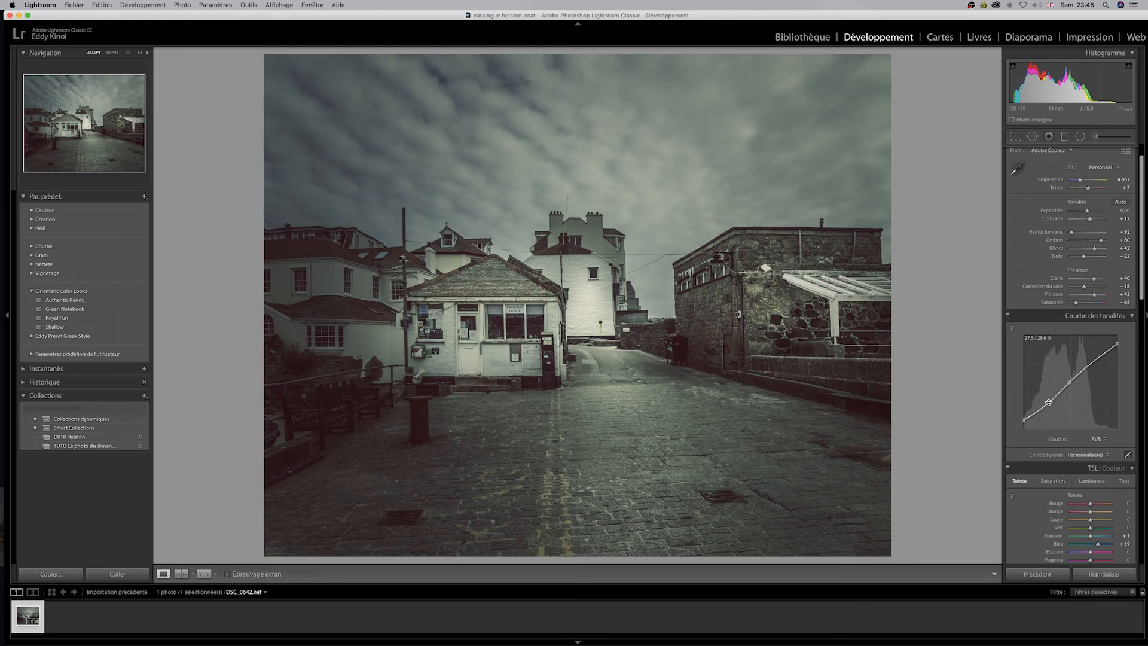
pyautogui.press('f')
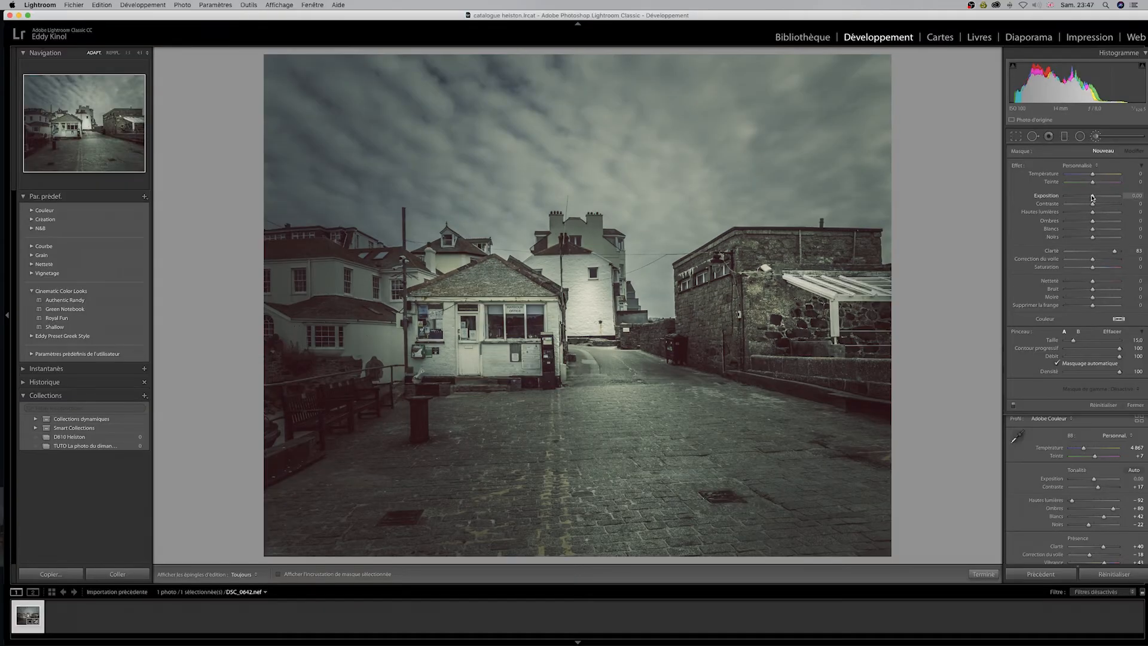
# Brighten the foreground pavement with an adjustment brush using raised Exposition, Contraste 70 and Clarté 83
pyautogui.moveTo(1093, 196); pyautogui.dragTo(1096, 195)
pyautogui.moveTo(524, 433); pyautogui.dragTo(517, 481)
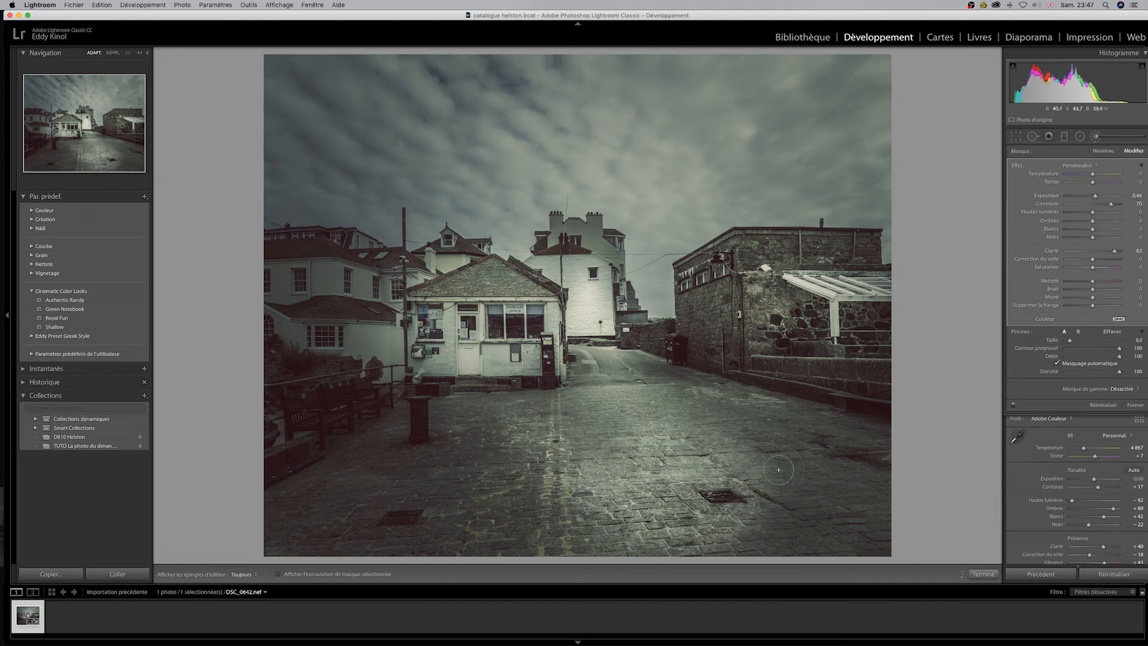
# Slightly lower the pavement brush's Exposition, and shape the Bleu tone curve with points at about 23.5 / 22.8 % and 78.8 / 75.9 %
pyautogui.moveTo(1096, 195); pyautogui.dragTo(1094, 195)
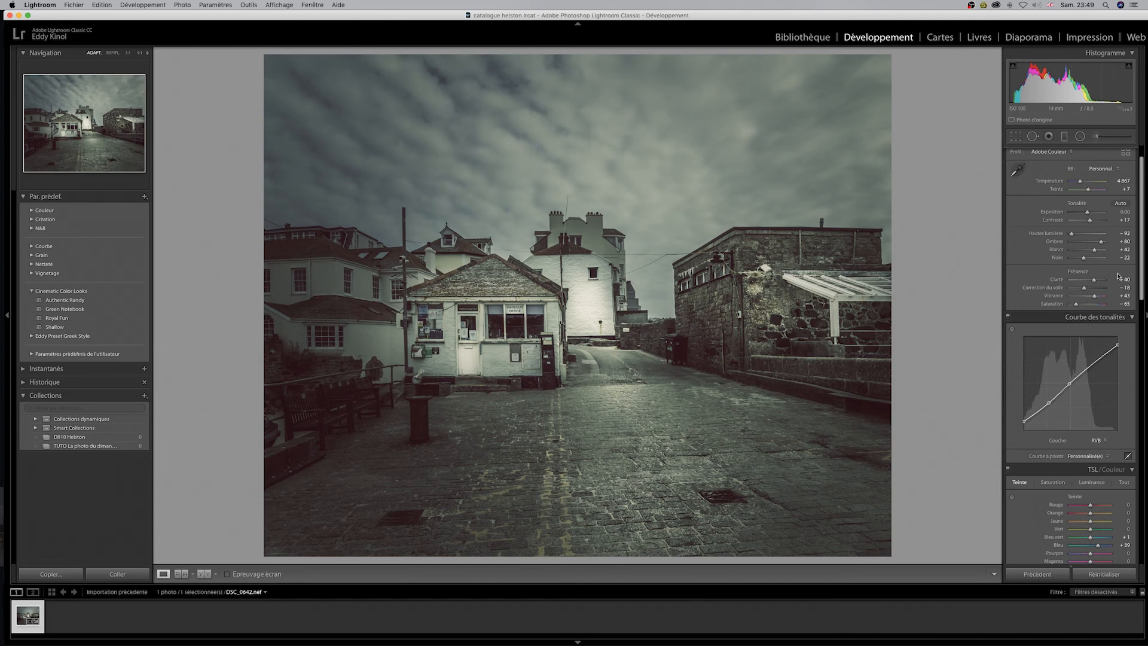
pyautogui.scroll(1, 1098, 359)
pyautogui.click(1097, 449)
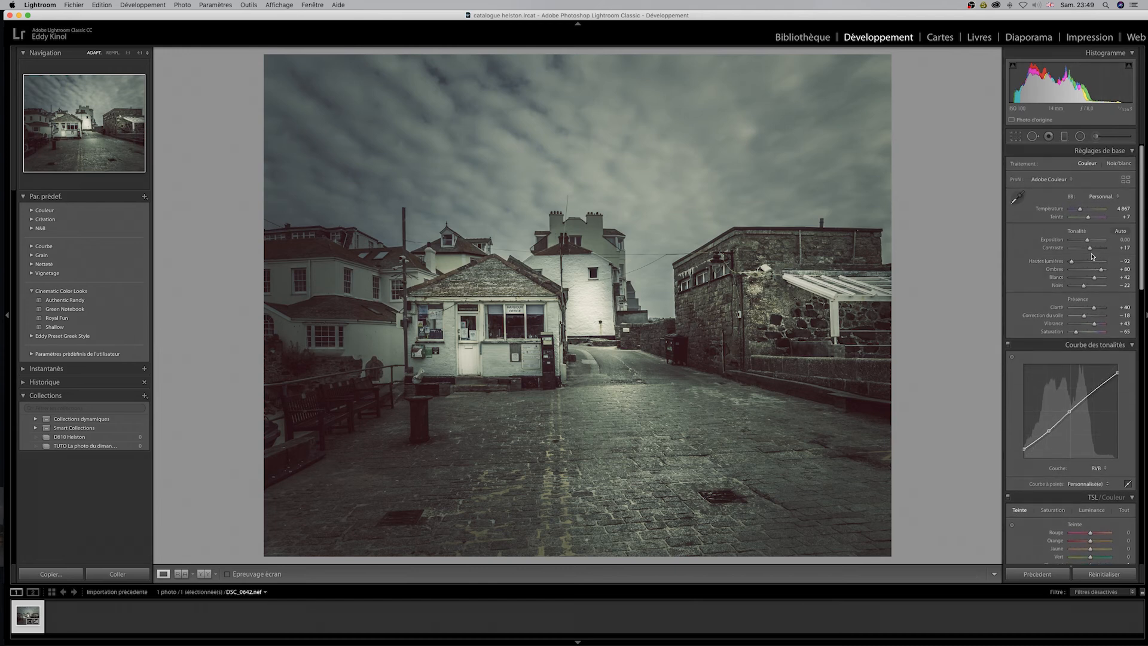
pyautogui.click(1103, 468)
pyautogui.moveTo(1052, 419); pyautogui.dragTo(1046, 421)
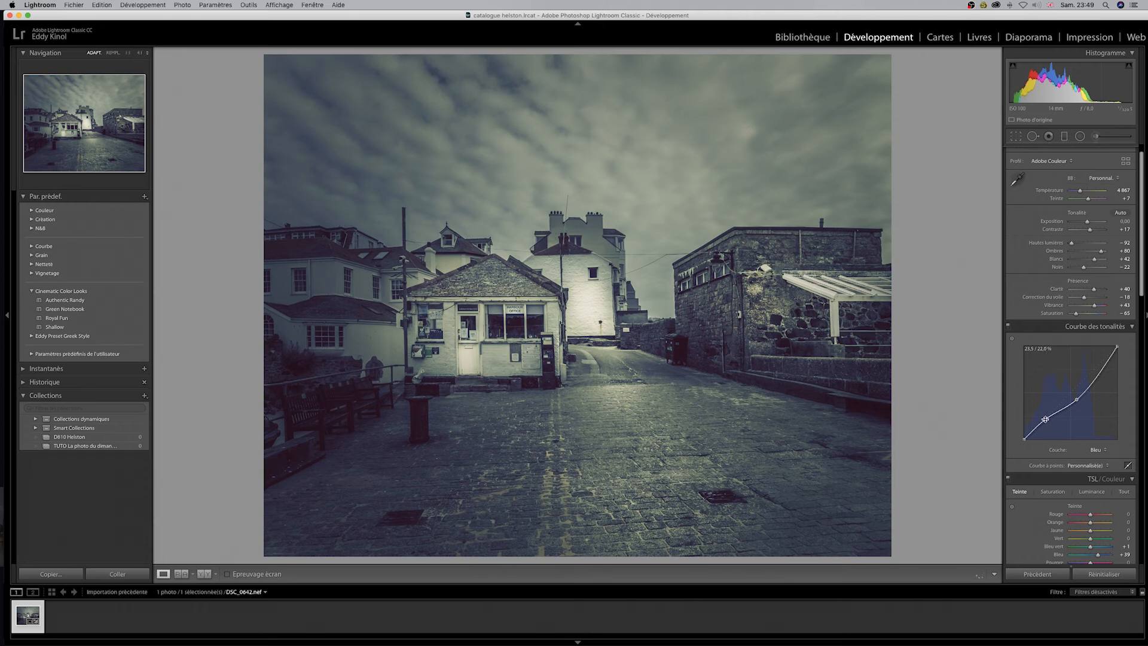
pyautogui.moveTo(1099, 372); pyautogui.dragTo(1099, 371)
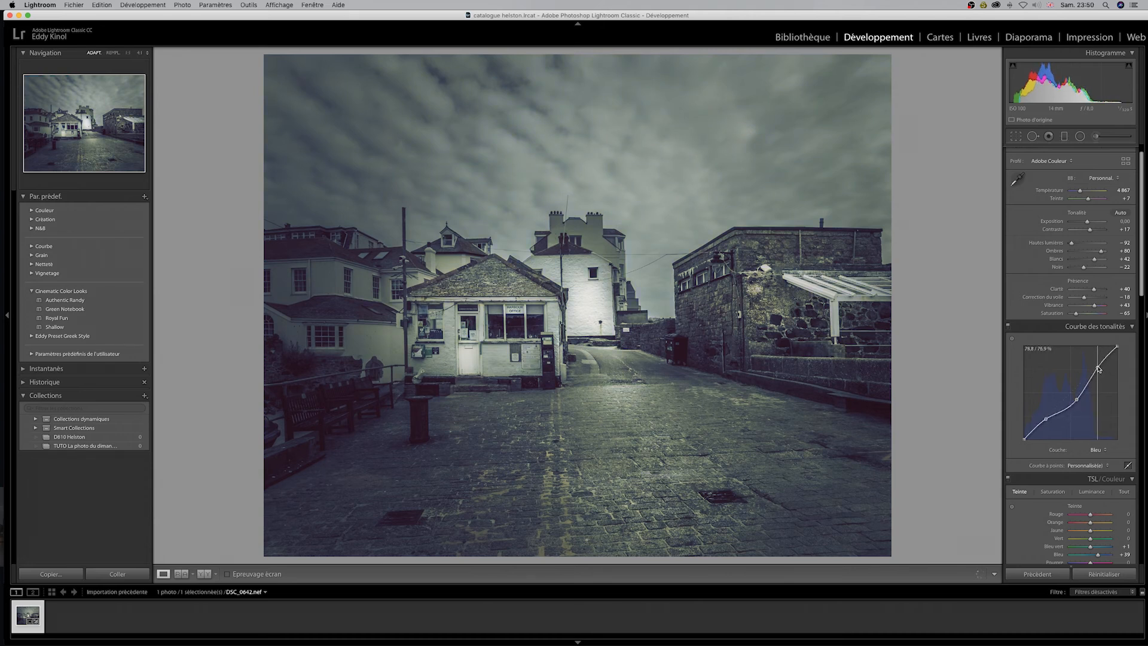
# Raise the Ombres Saturation in Virage partiel and shift the Hautes lumières Teinte to a cool blue
pyautogui.scroll(-5, 1081, 418)
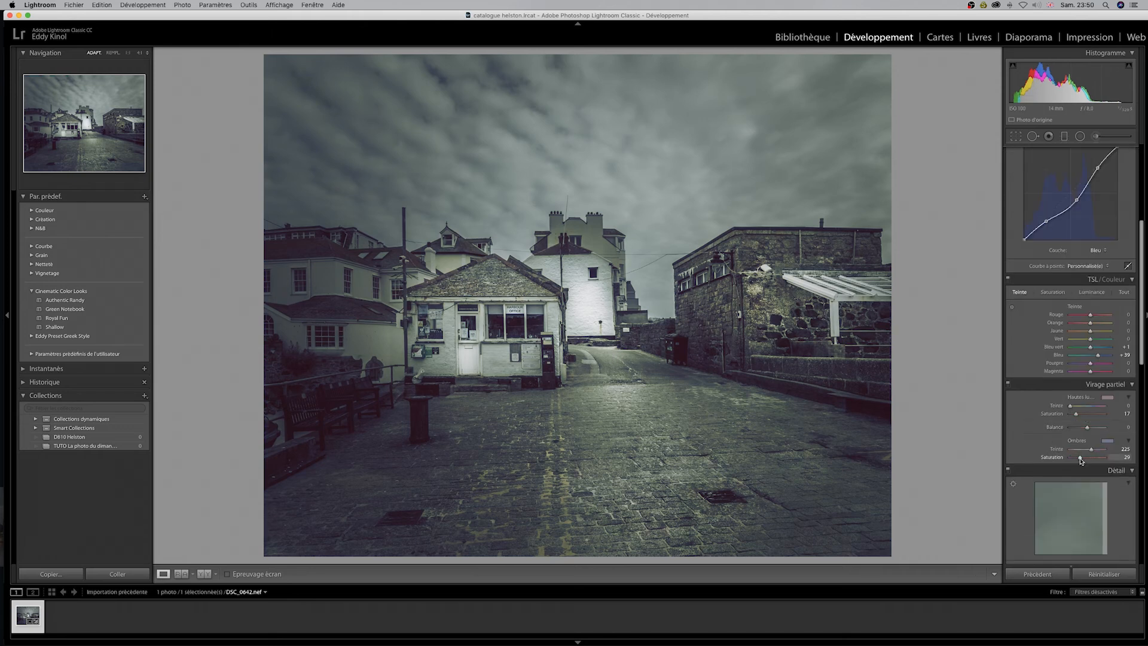
pyautogui.moveTo(1084, 459); pyautogui.dragTo(1086, 457)
pyautogui.moveTo(1071, 406); pyautogui.dragTo(1099, 408)
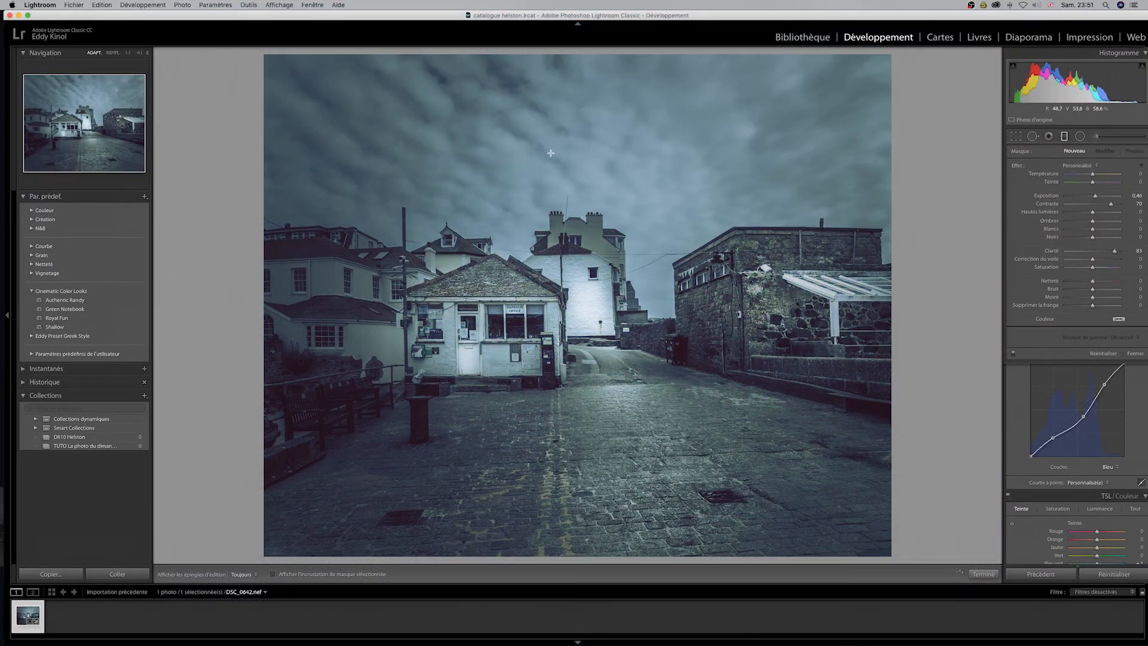
# Darken the sky with a graduated filter at Exposition −0,55 and a Luminance range mask, and darken the lower pavement with a second graduated filter
pyautogui.moveTo(546, 72); pyautogui.dragTo(550, 179)
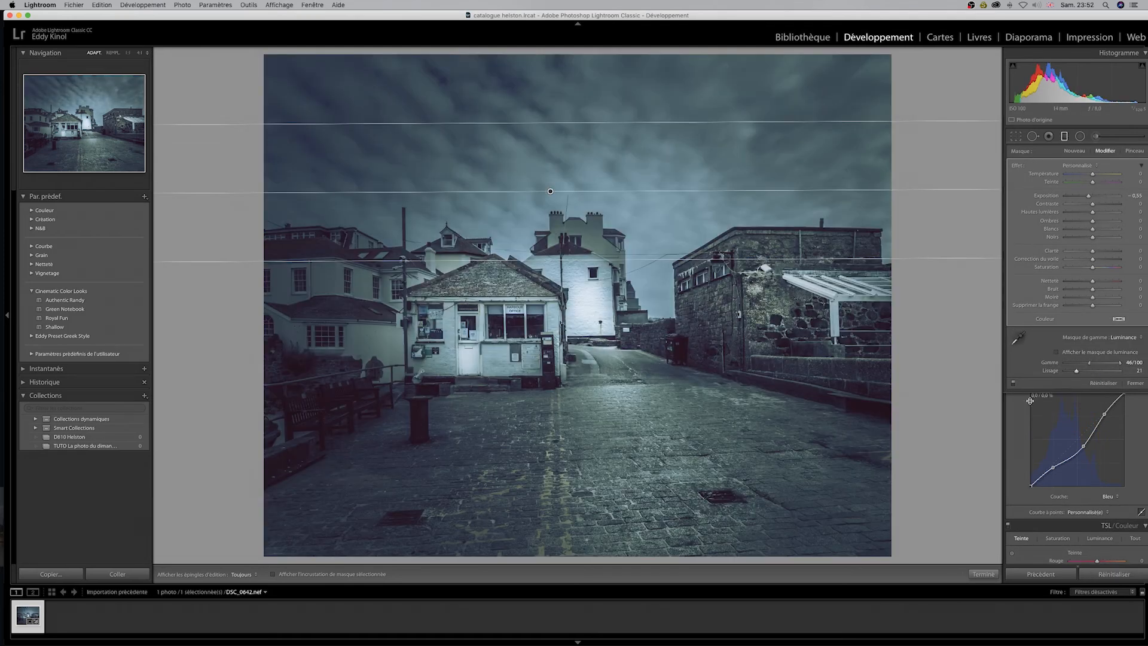
pyautogui.click(1065, 136)
pyautogui.click(1065, 136)
pyautogui.moveTo(587, 516); pyautogui.dragTo(577, 435)
pyautogui.moveTo(1096, 197); pyautogui.dragTo(1092, 197)
pyautogui.click(1135, 353)
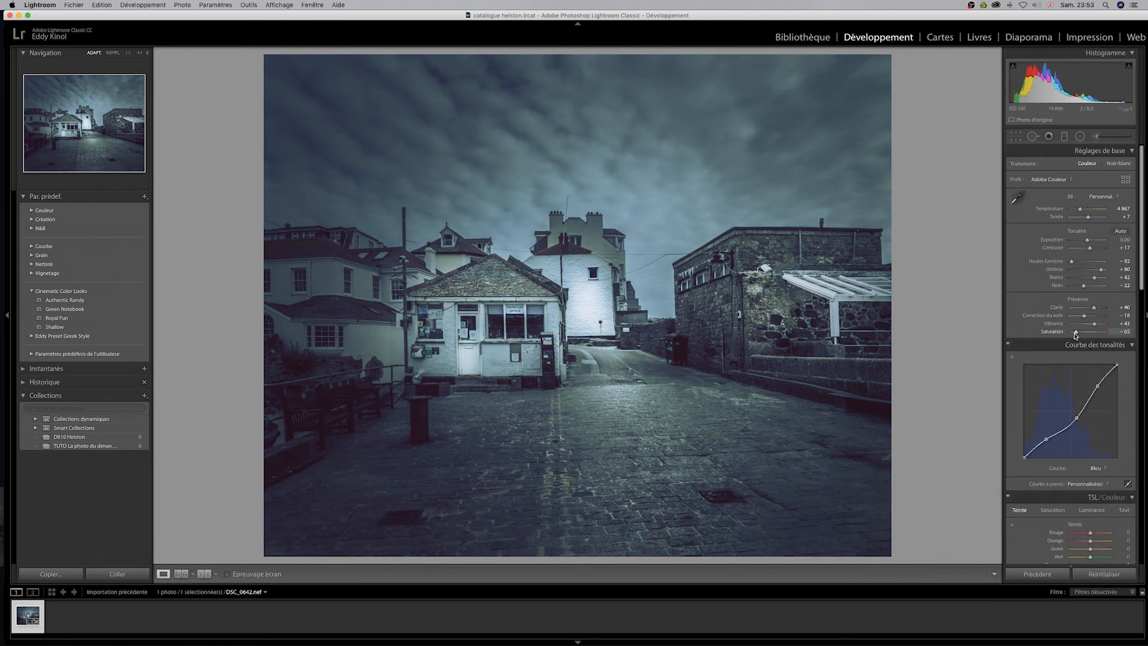
# Mute and cool the photo's colours with Saturation −92, Vibrance +15 and Température 3 837
pyautogui.moveTo(1075, 335); pyautogui.dragTo(1071, 332)
pyautogui.moveTo(1095, 323); pyautogui.dragTo(1090, 325)
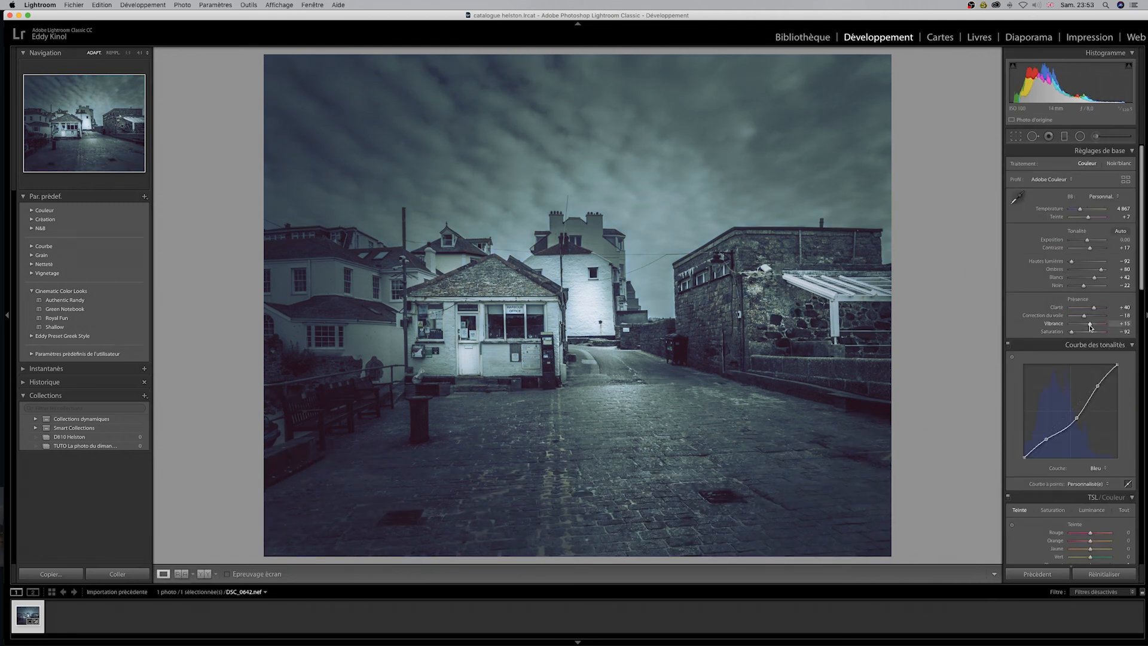
pyautogui.moveTo(1080, 208); pyautogui.dragTo(1077, 210)
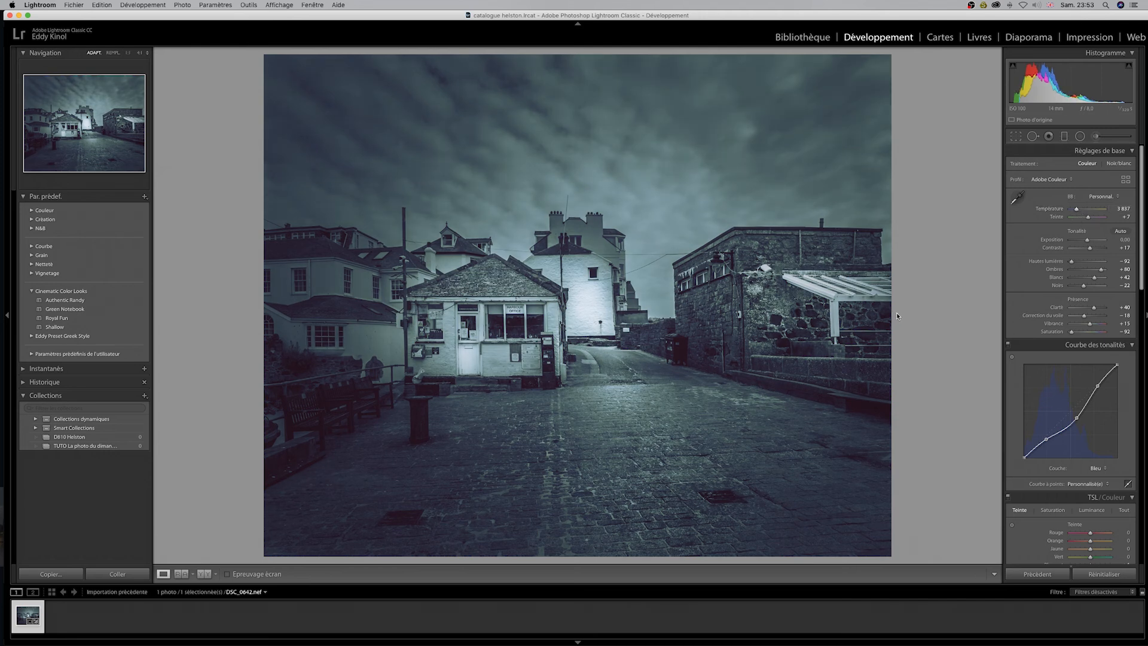
# Preview the photo full screen and further deepen the shadows of the RVB tone curve
pyautogui.press('f')
pyautogui.press('f')
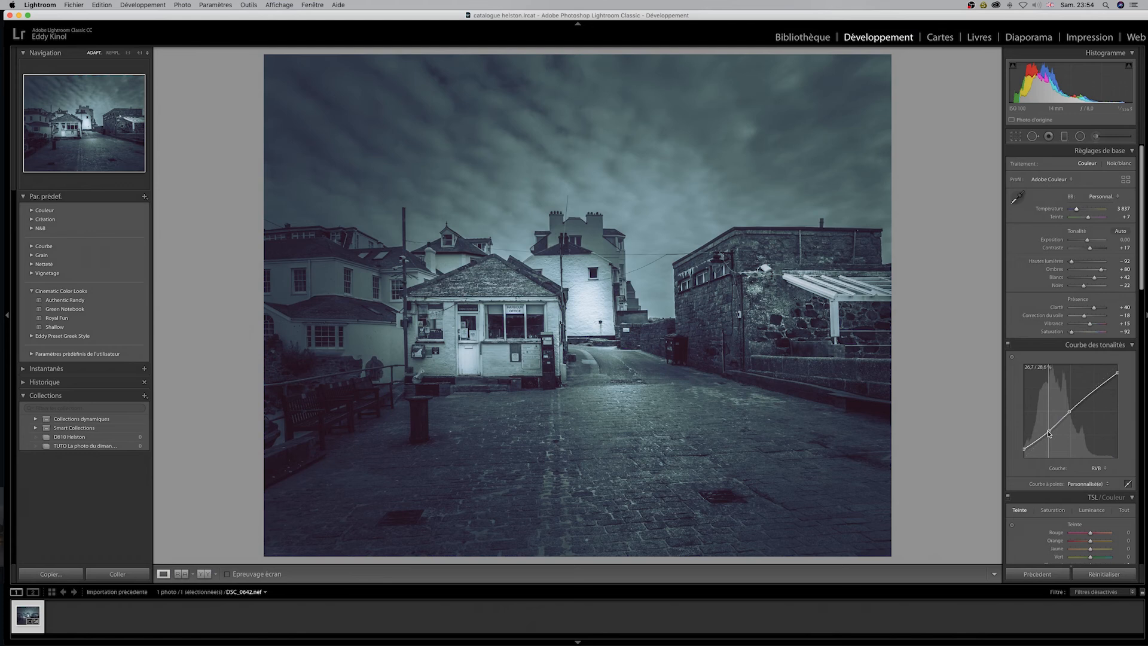
pyautogui.moveTo(1048, 433); pyautogui.dragTo(1048, 433)
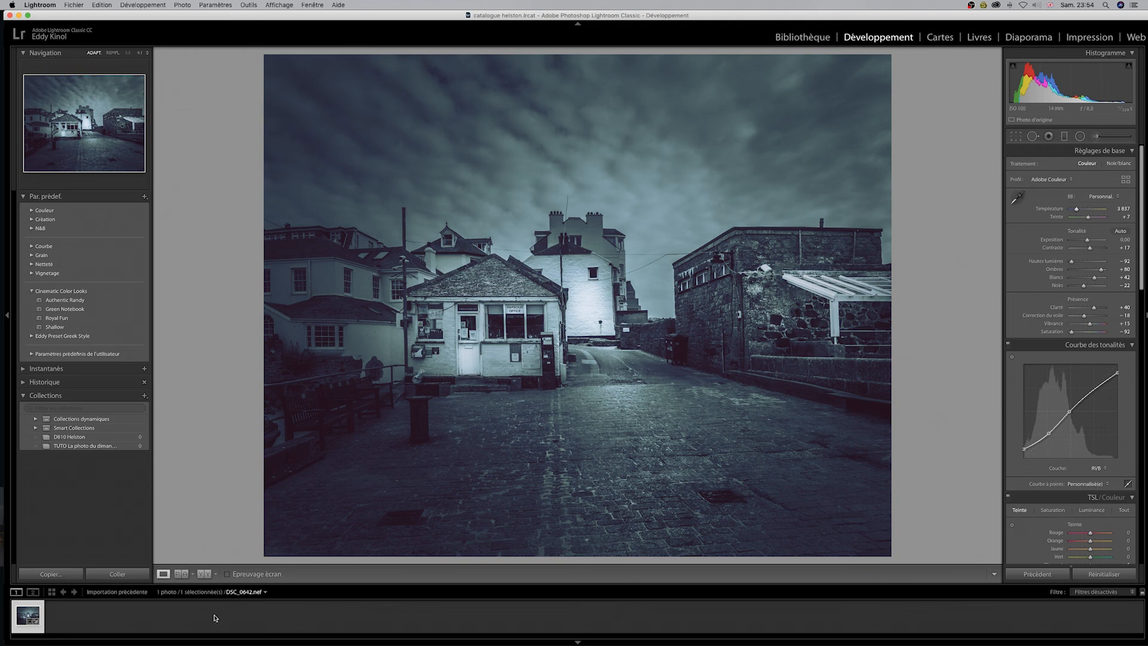
# Create a virtual copy of the edited photo and reset its development settings to view the original full screen
pyautogui.rightClick(29, 620)
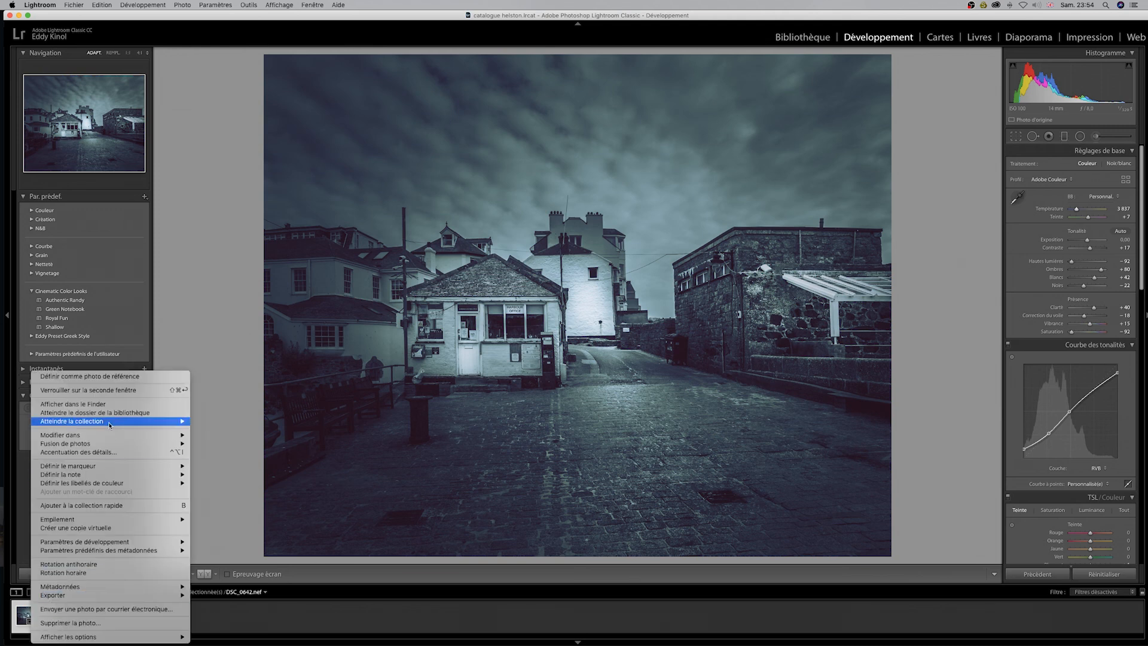
pyautogui.click(75, 528)
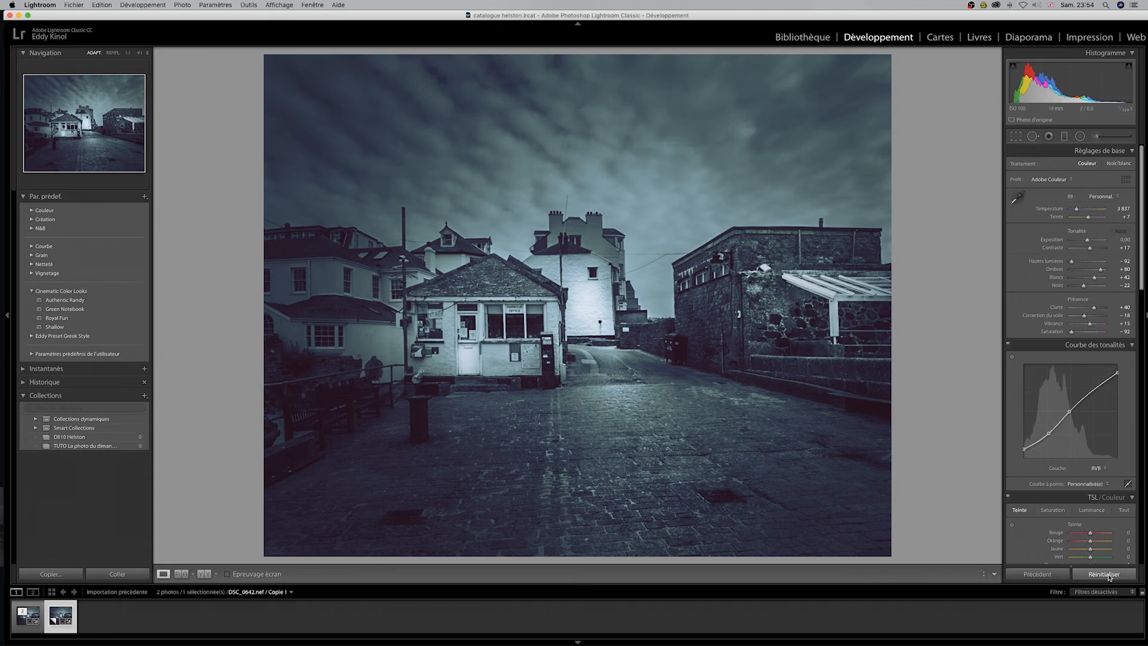
pyautogui.click(1107, 576)
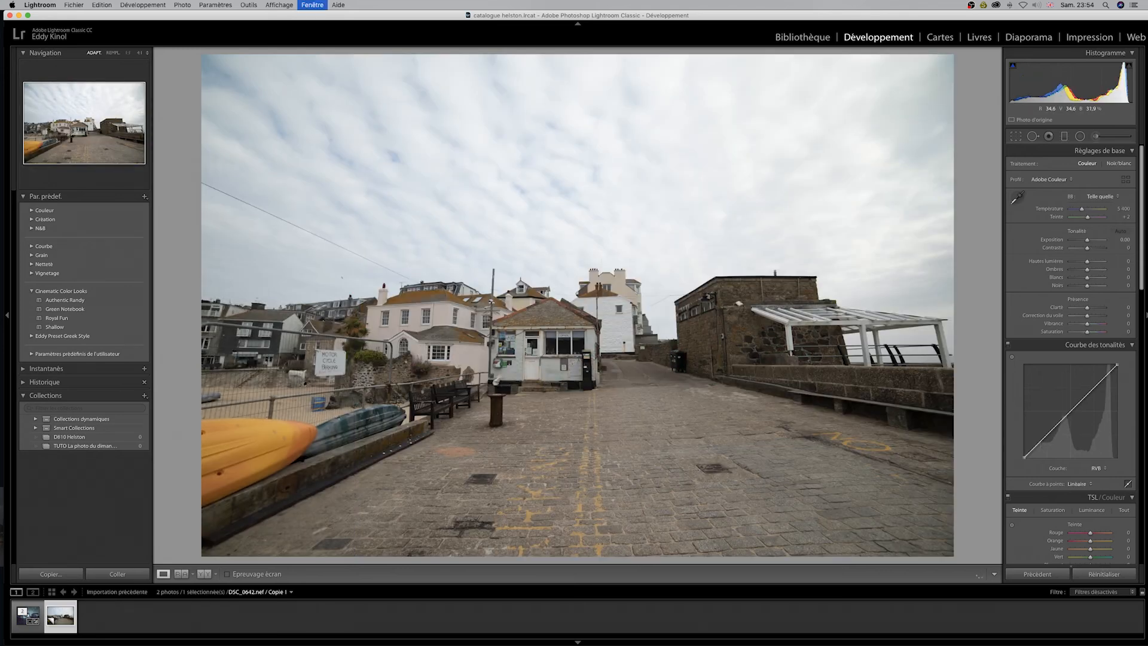
pyautogui.press('f')
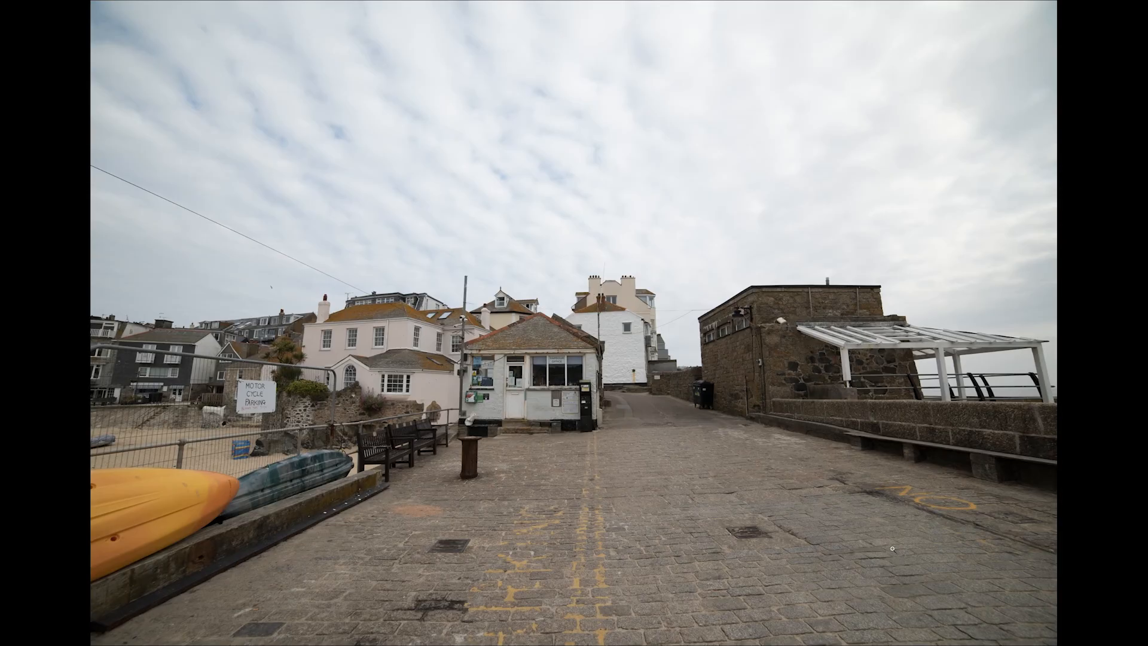